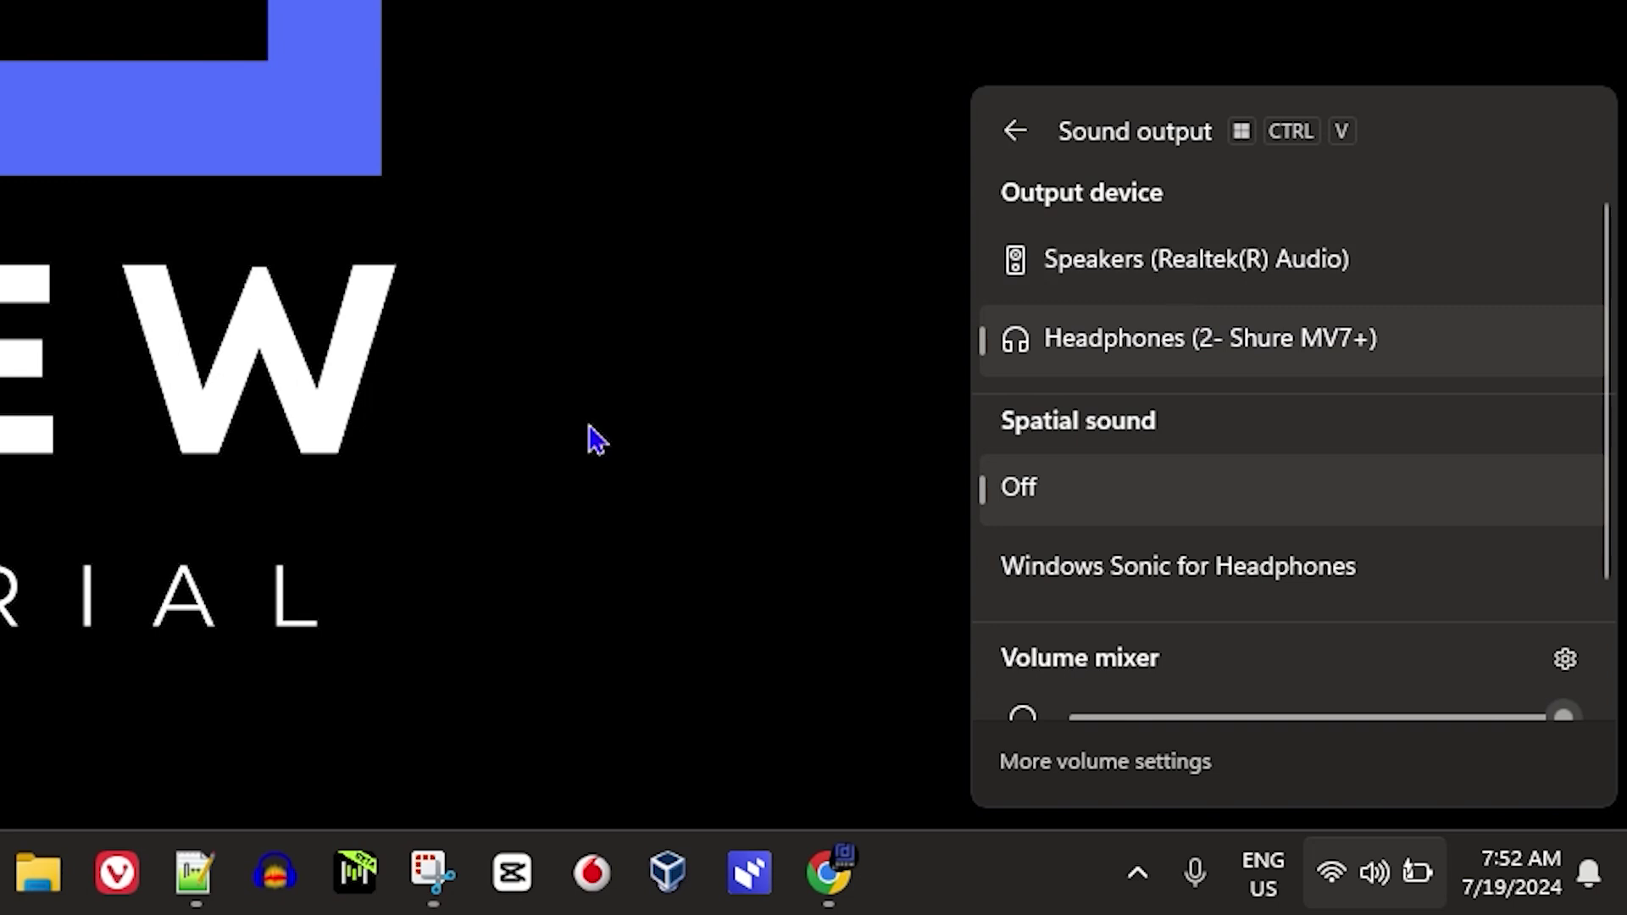
Step: Dismiss the sound output list and launch the Services console by searching 'services'
left_click(421, 421)
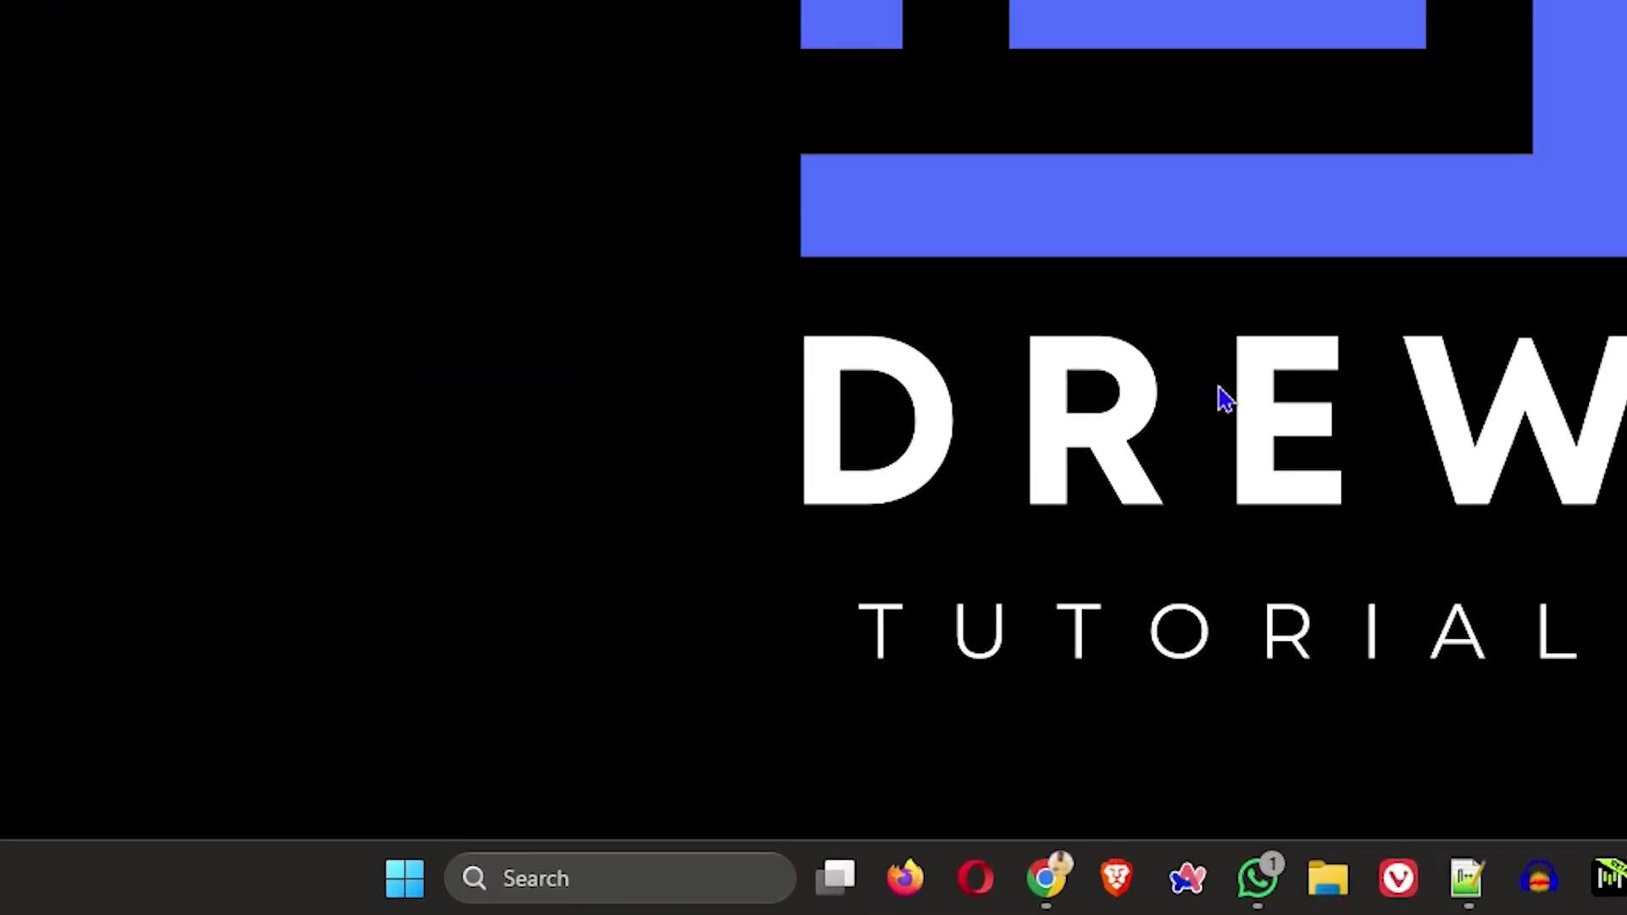
key("super")
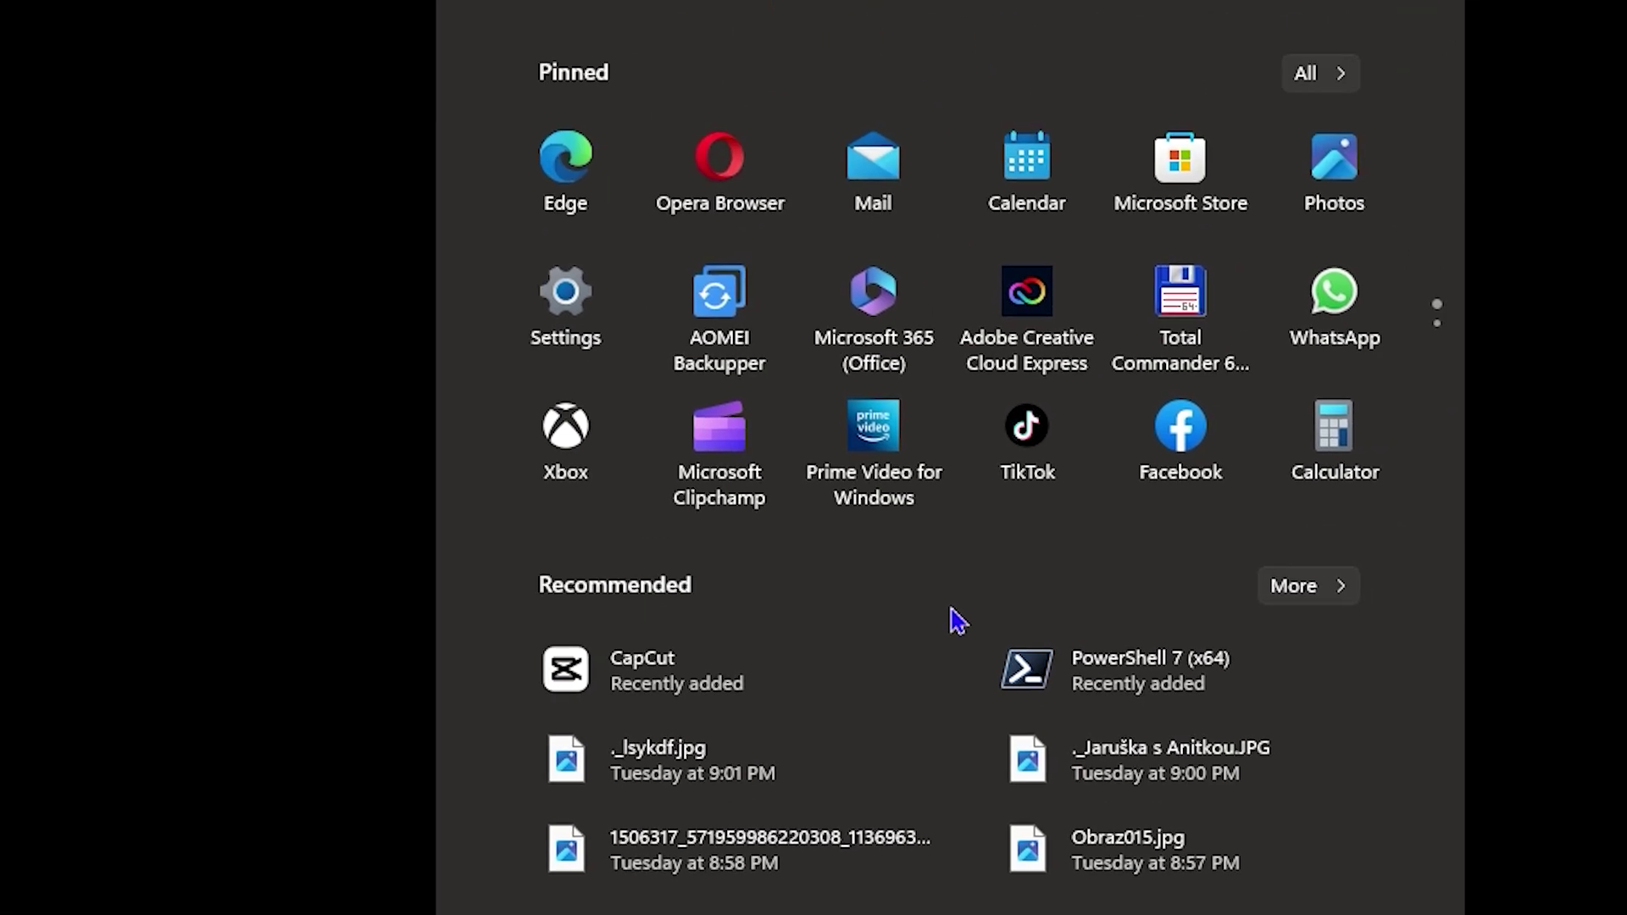
type("services")
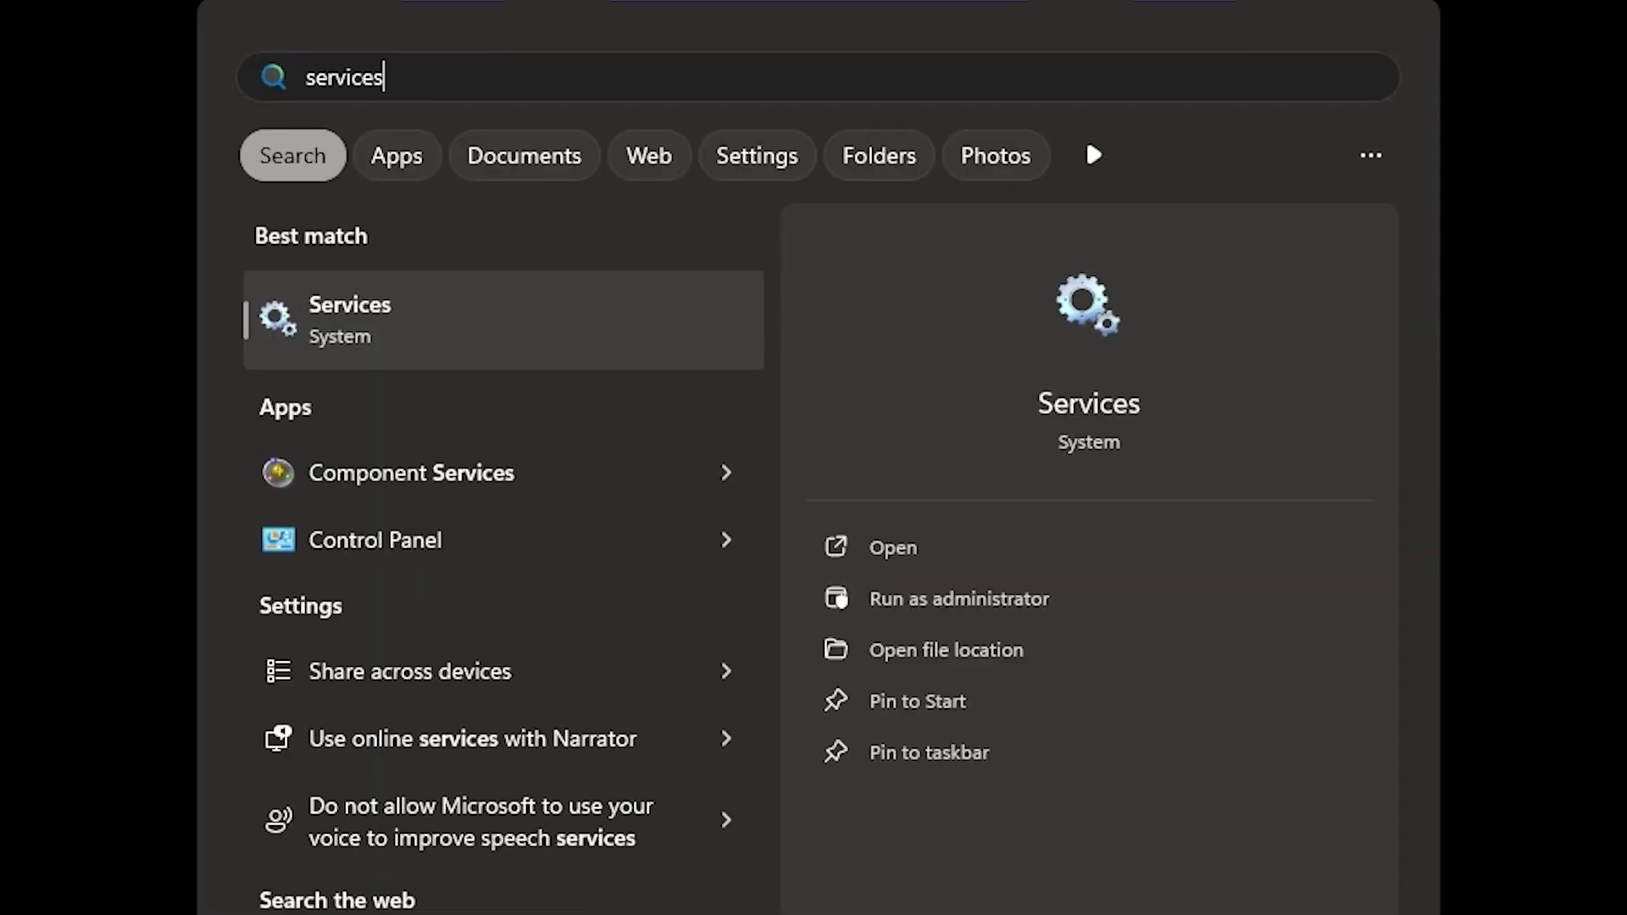
left_click(424, 342)
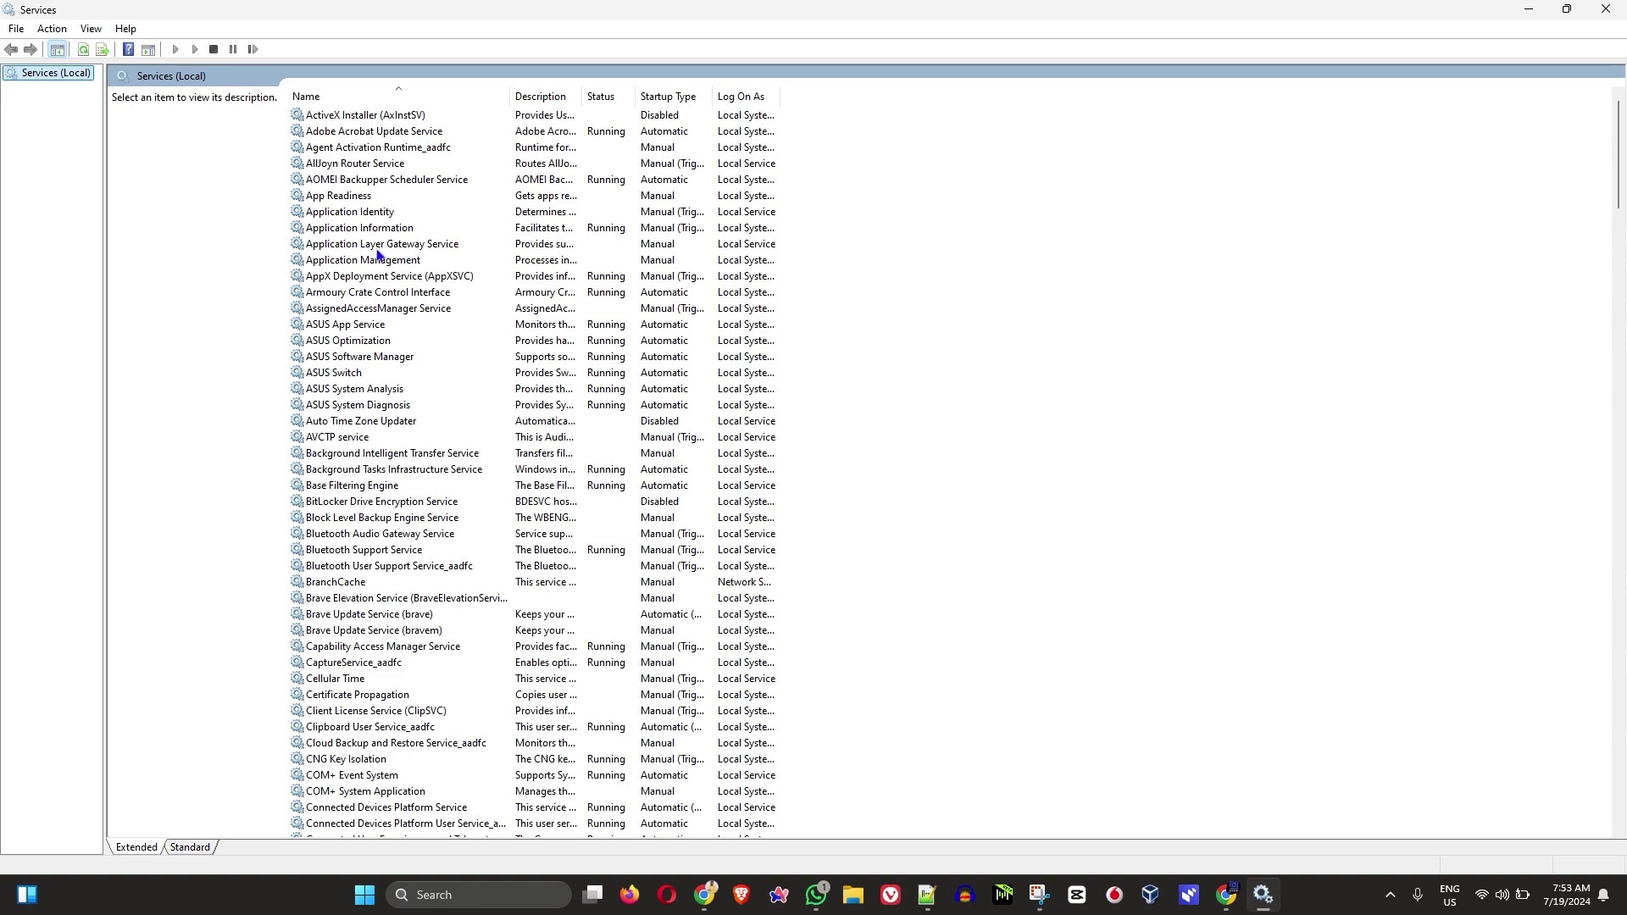
left_click(696, 389)
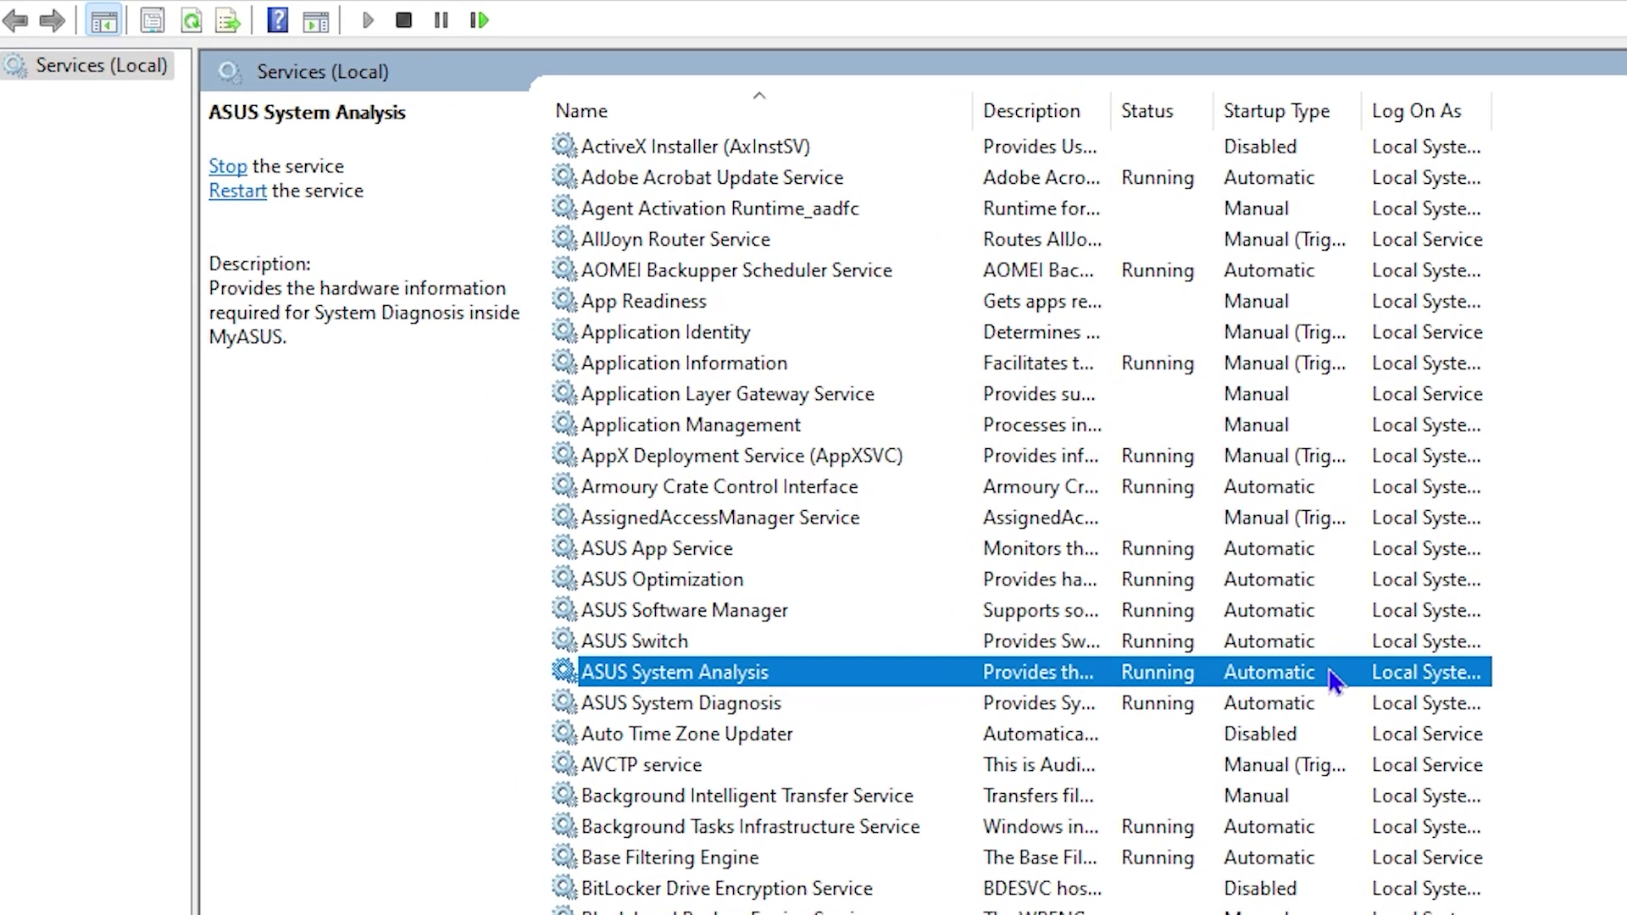
key("w")
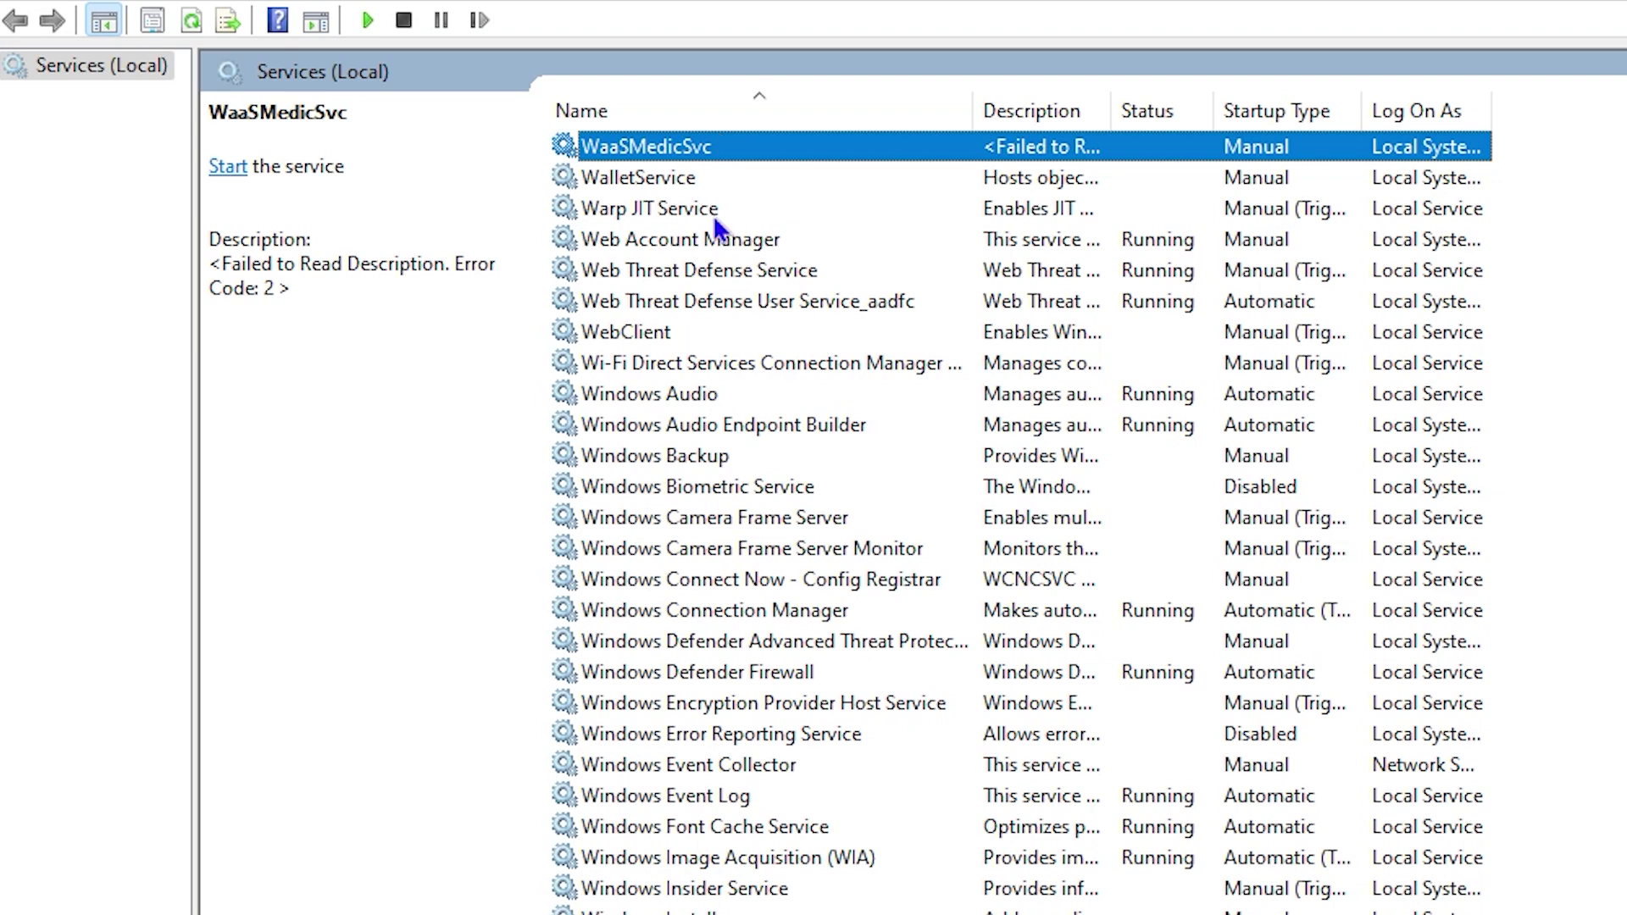
left_click(649, 395)
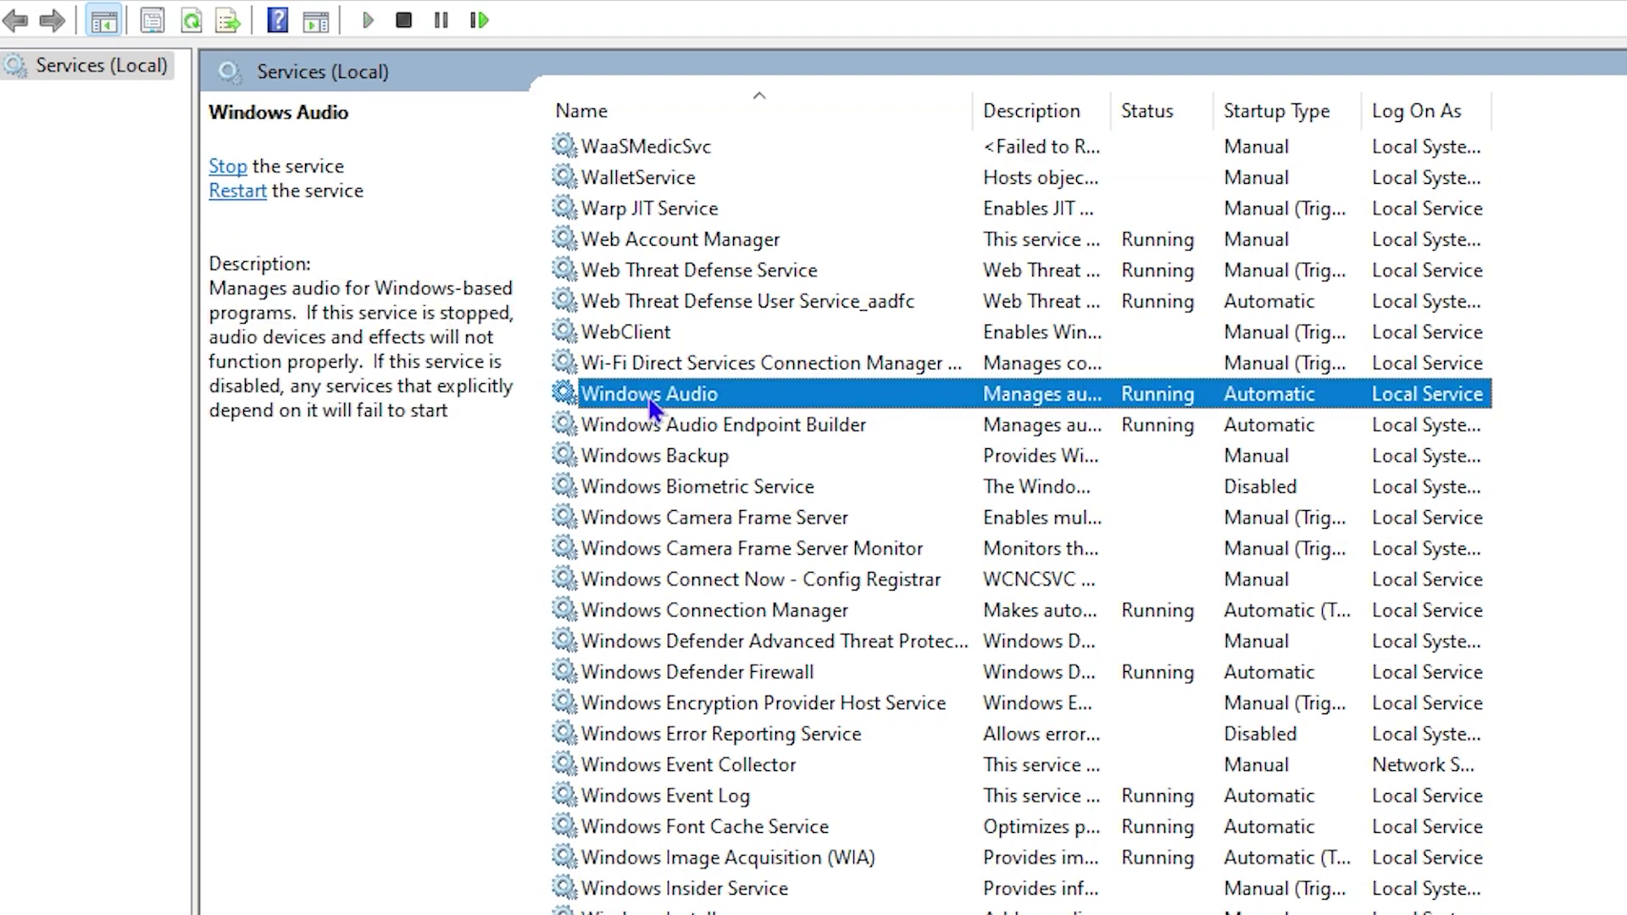
right_click(649, 406)
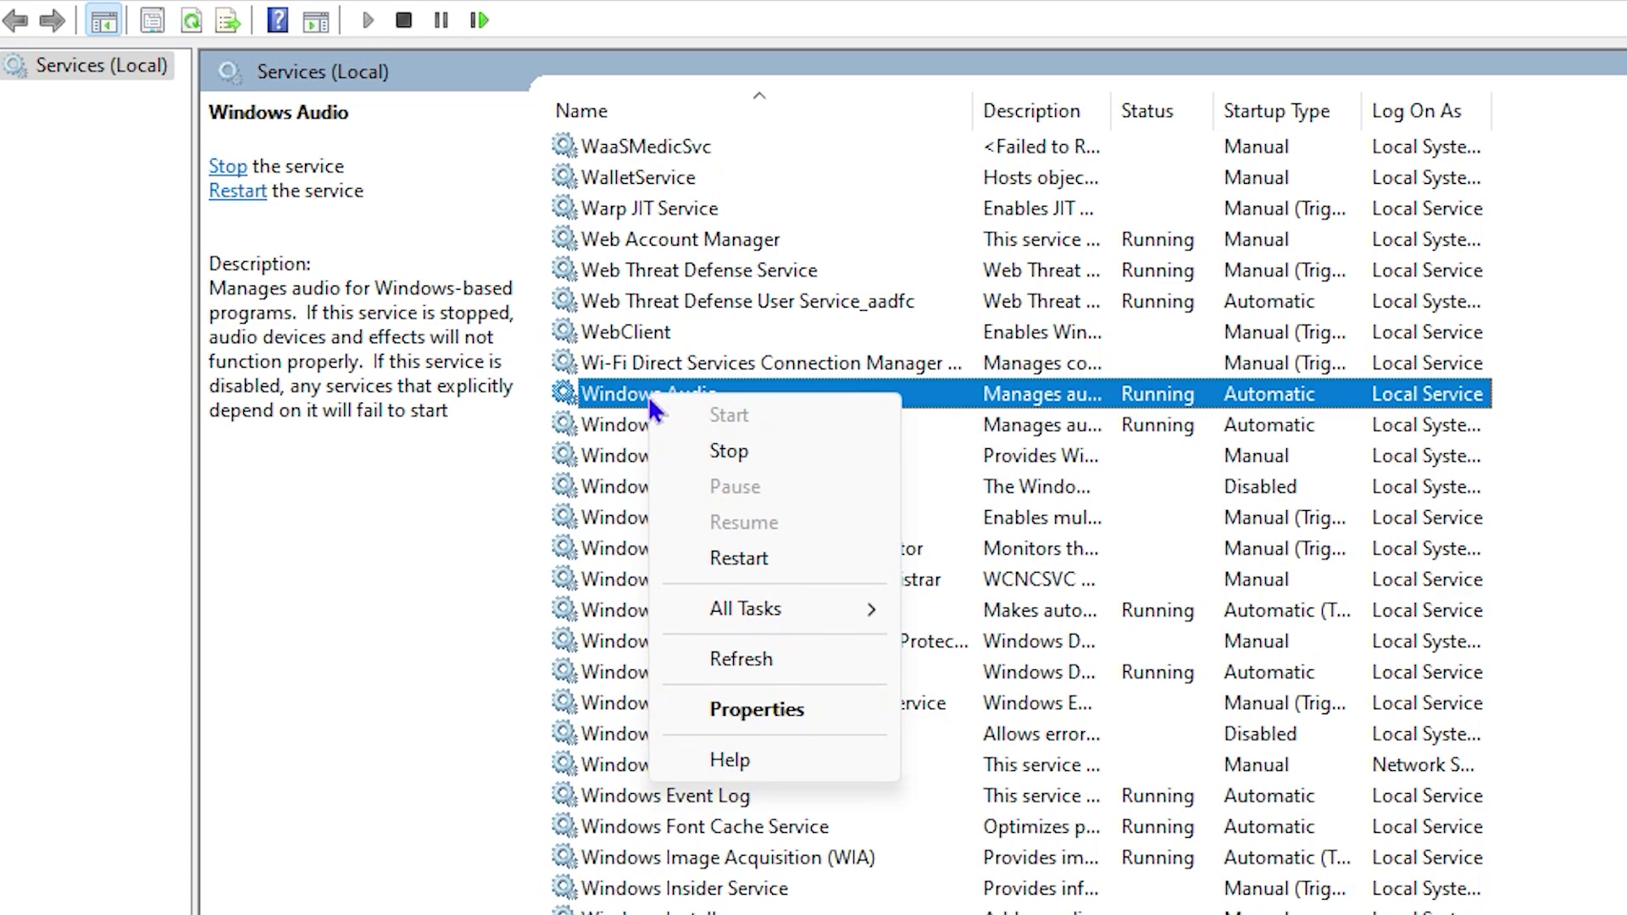
left_click(801, 716)
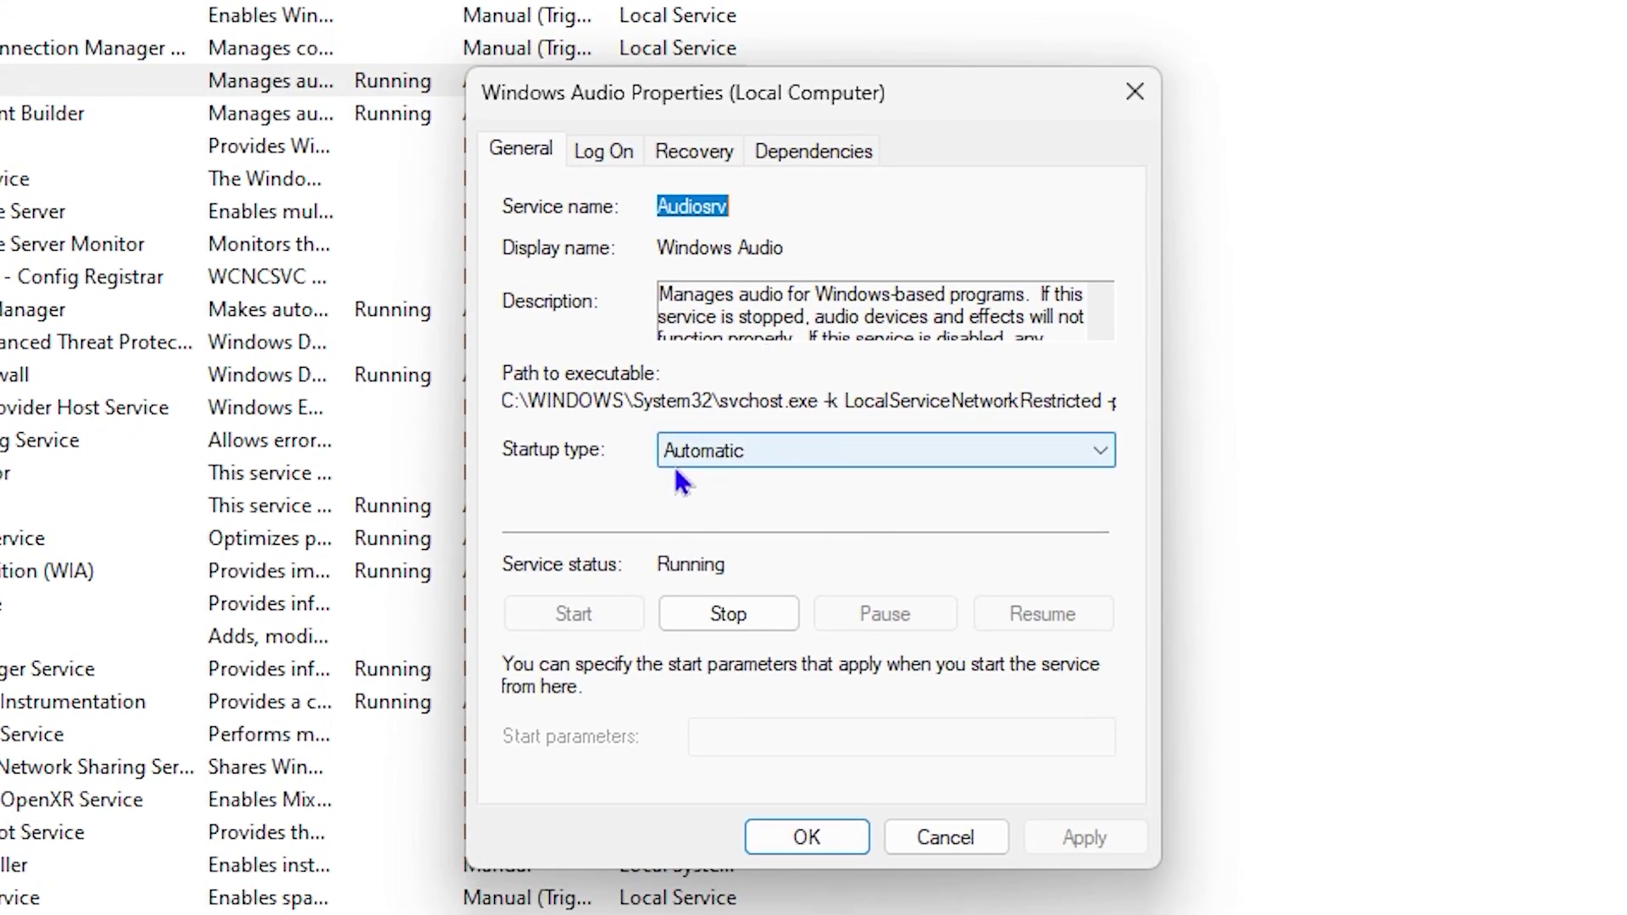
left_click(897, 454)
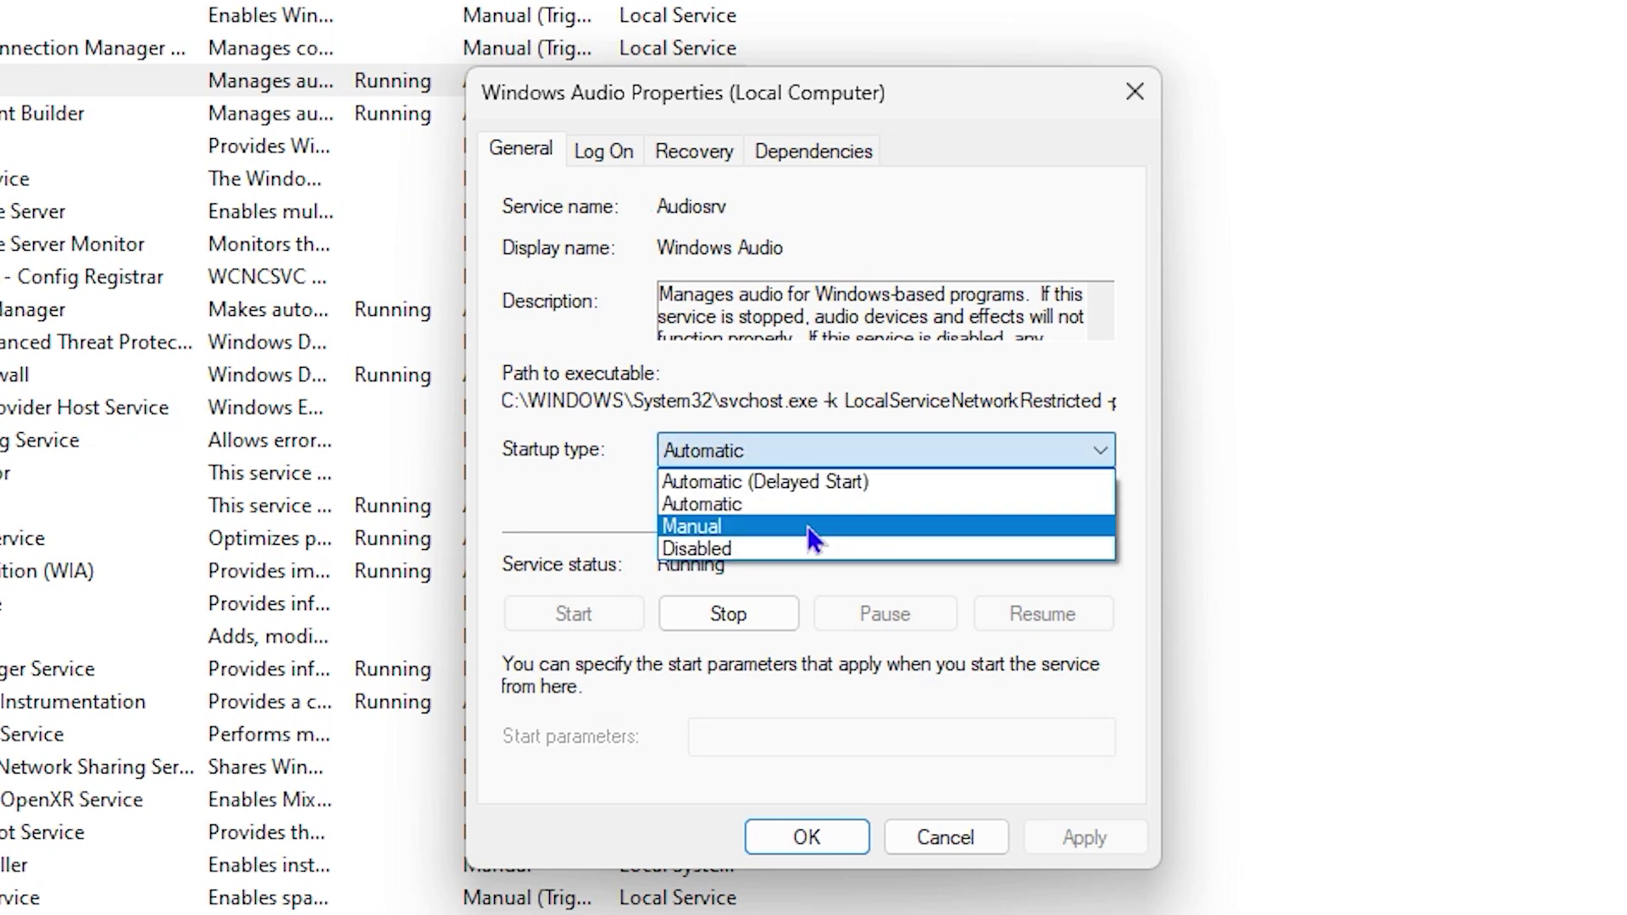
left_click(581, 516)
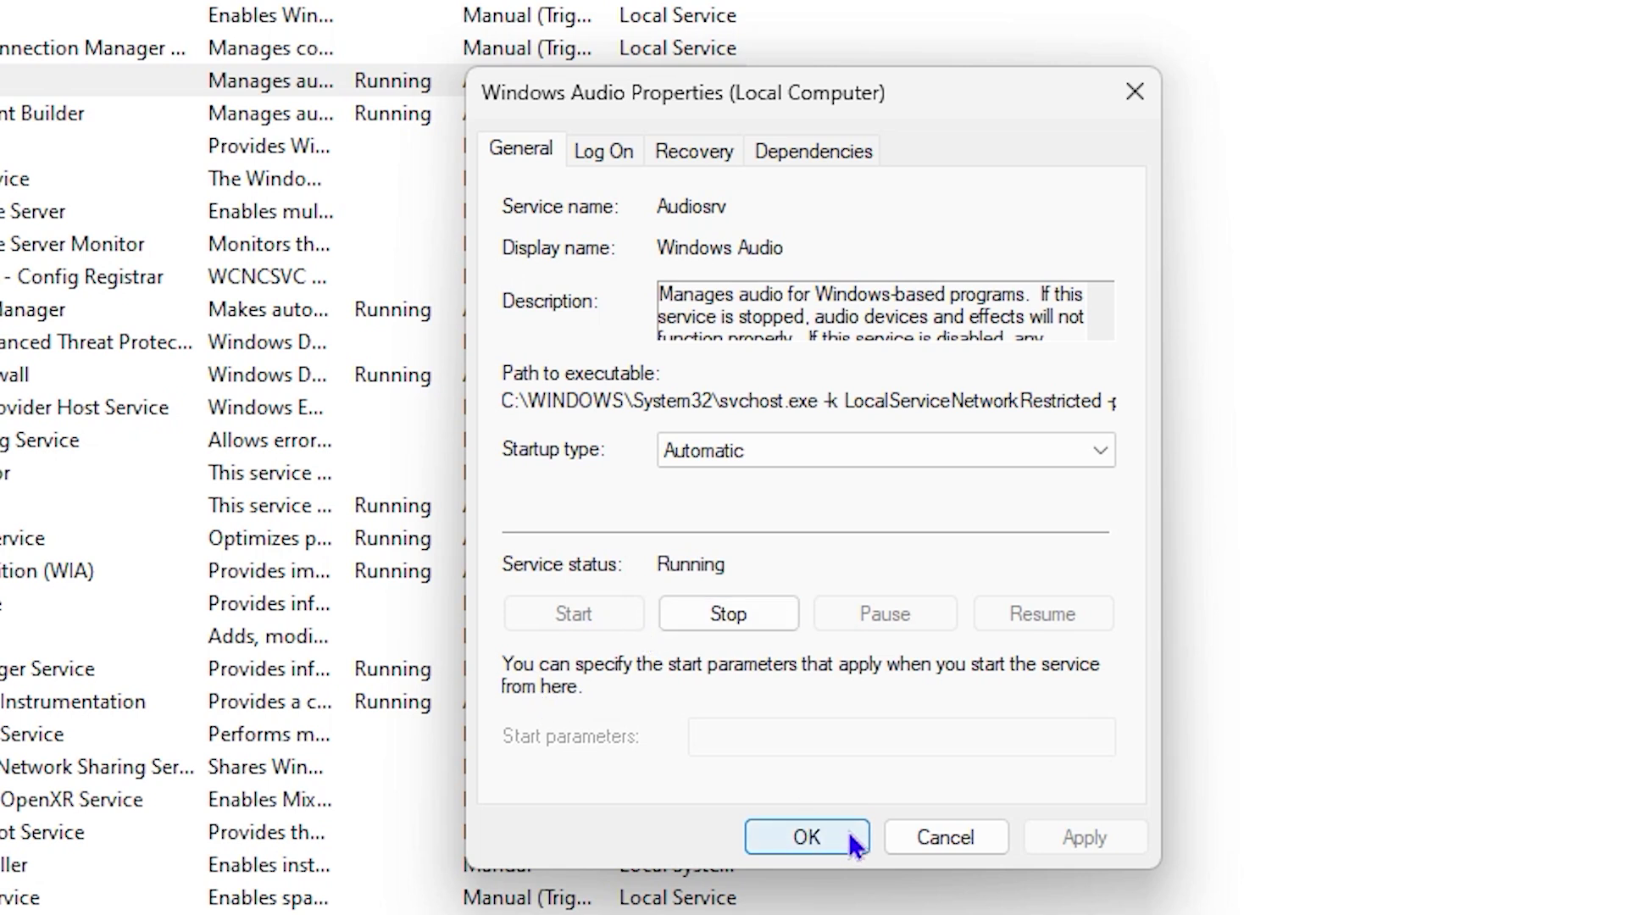
left_click(1133, 94)
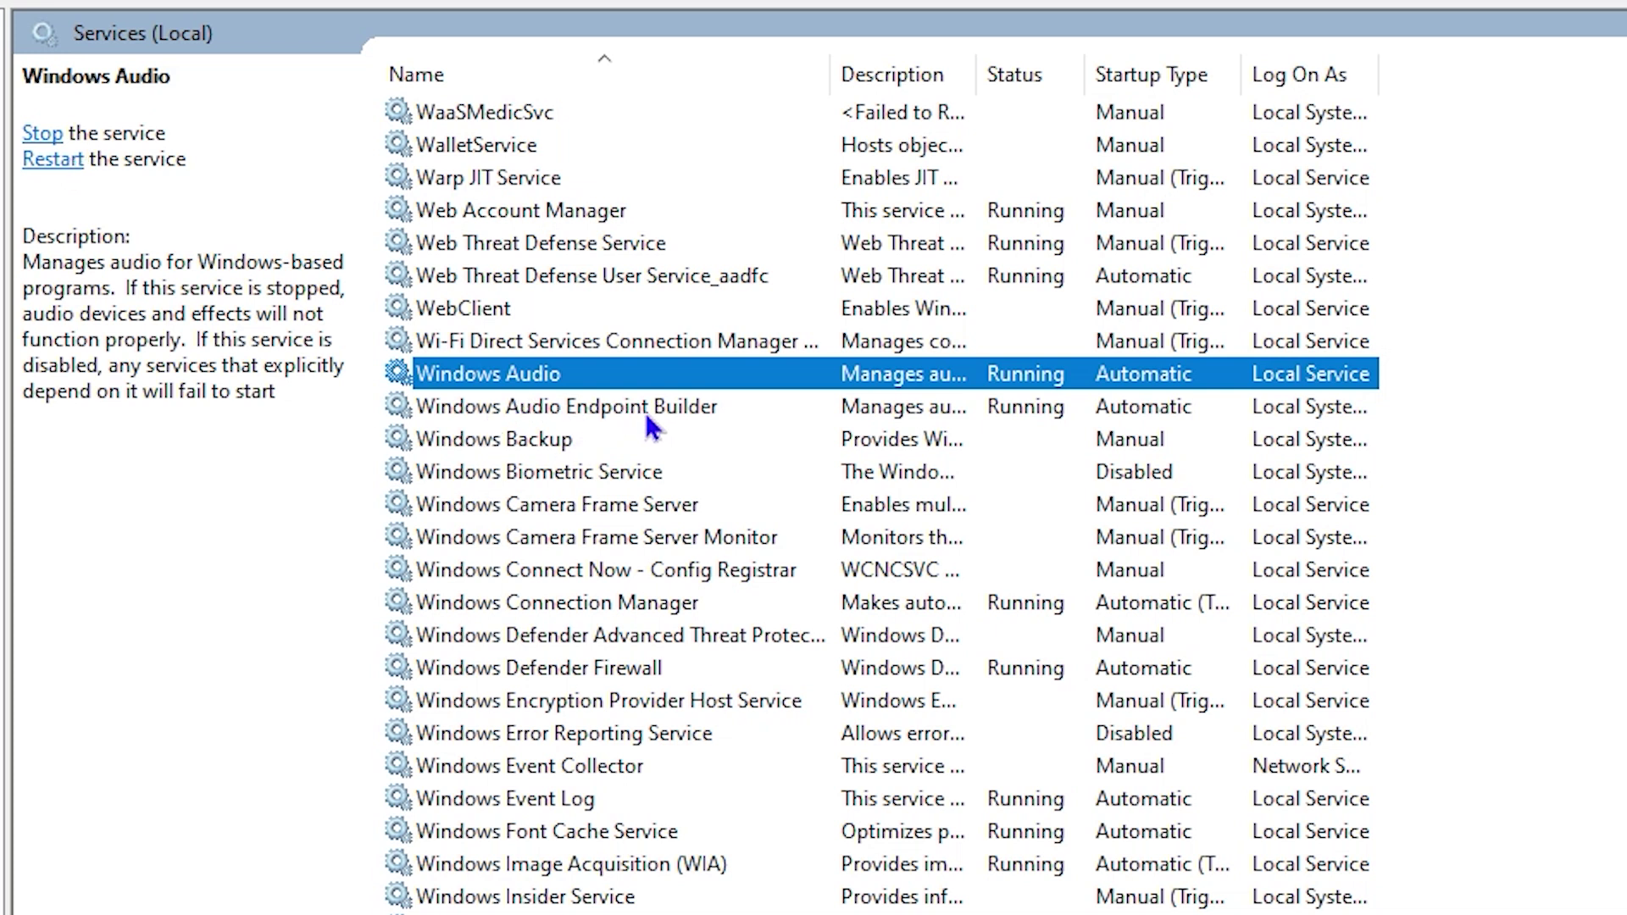
Step: Confirm Windows Audio Endpoint Builder is Running with Automatic startup, then close Services
double_click(591, 415)
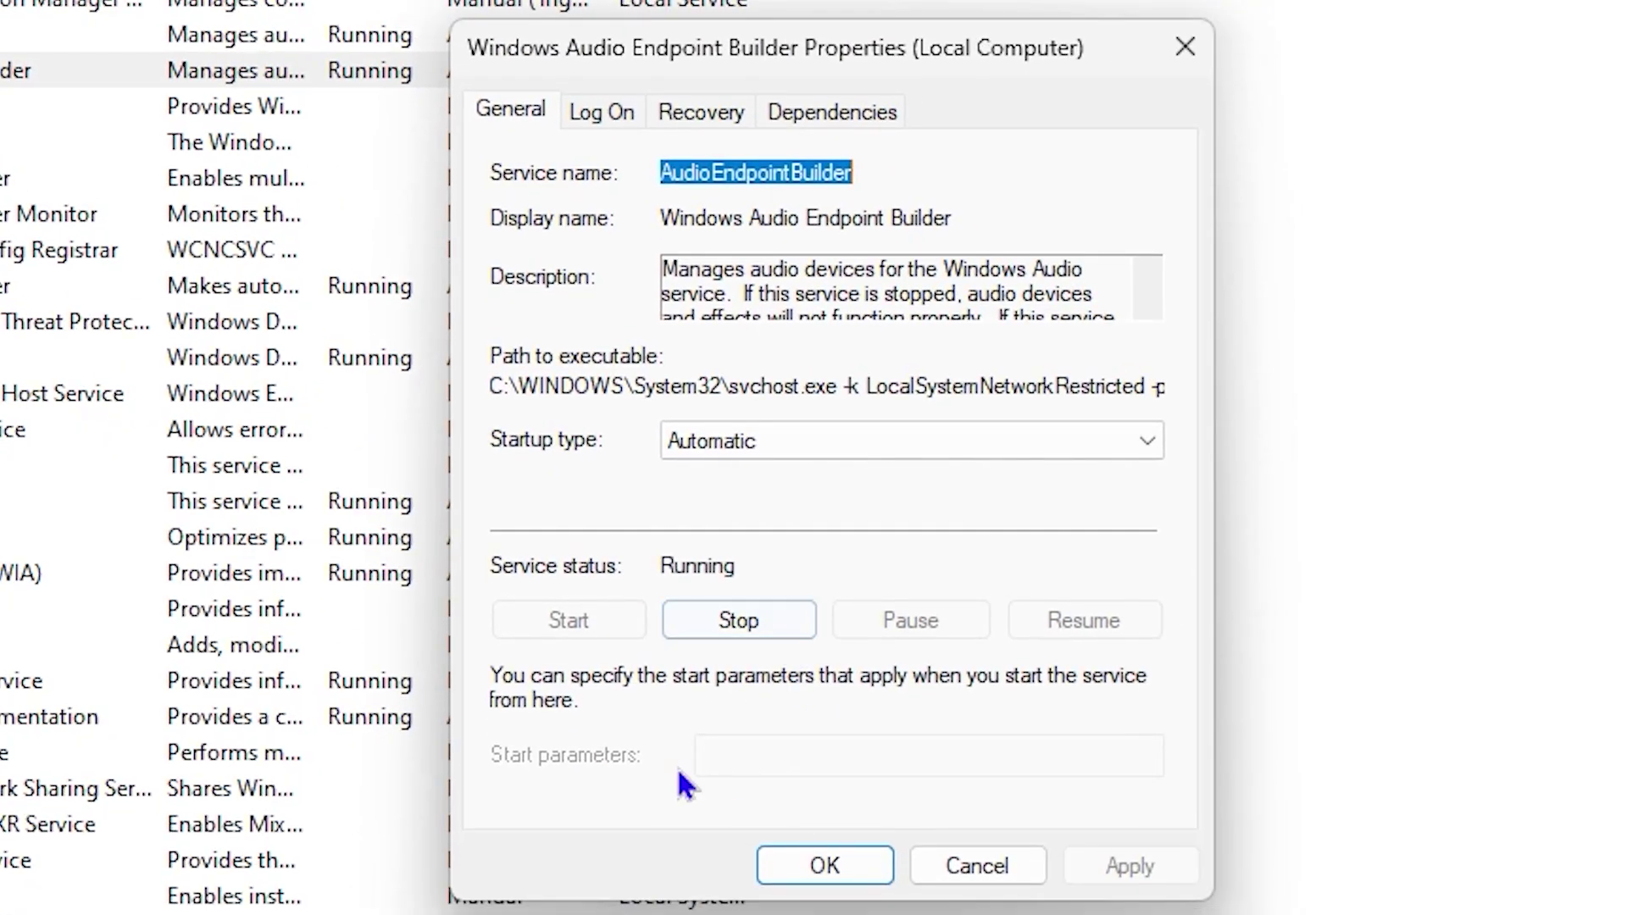
left_click(784, 449)
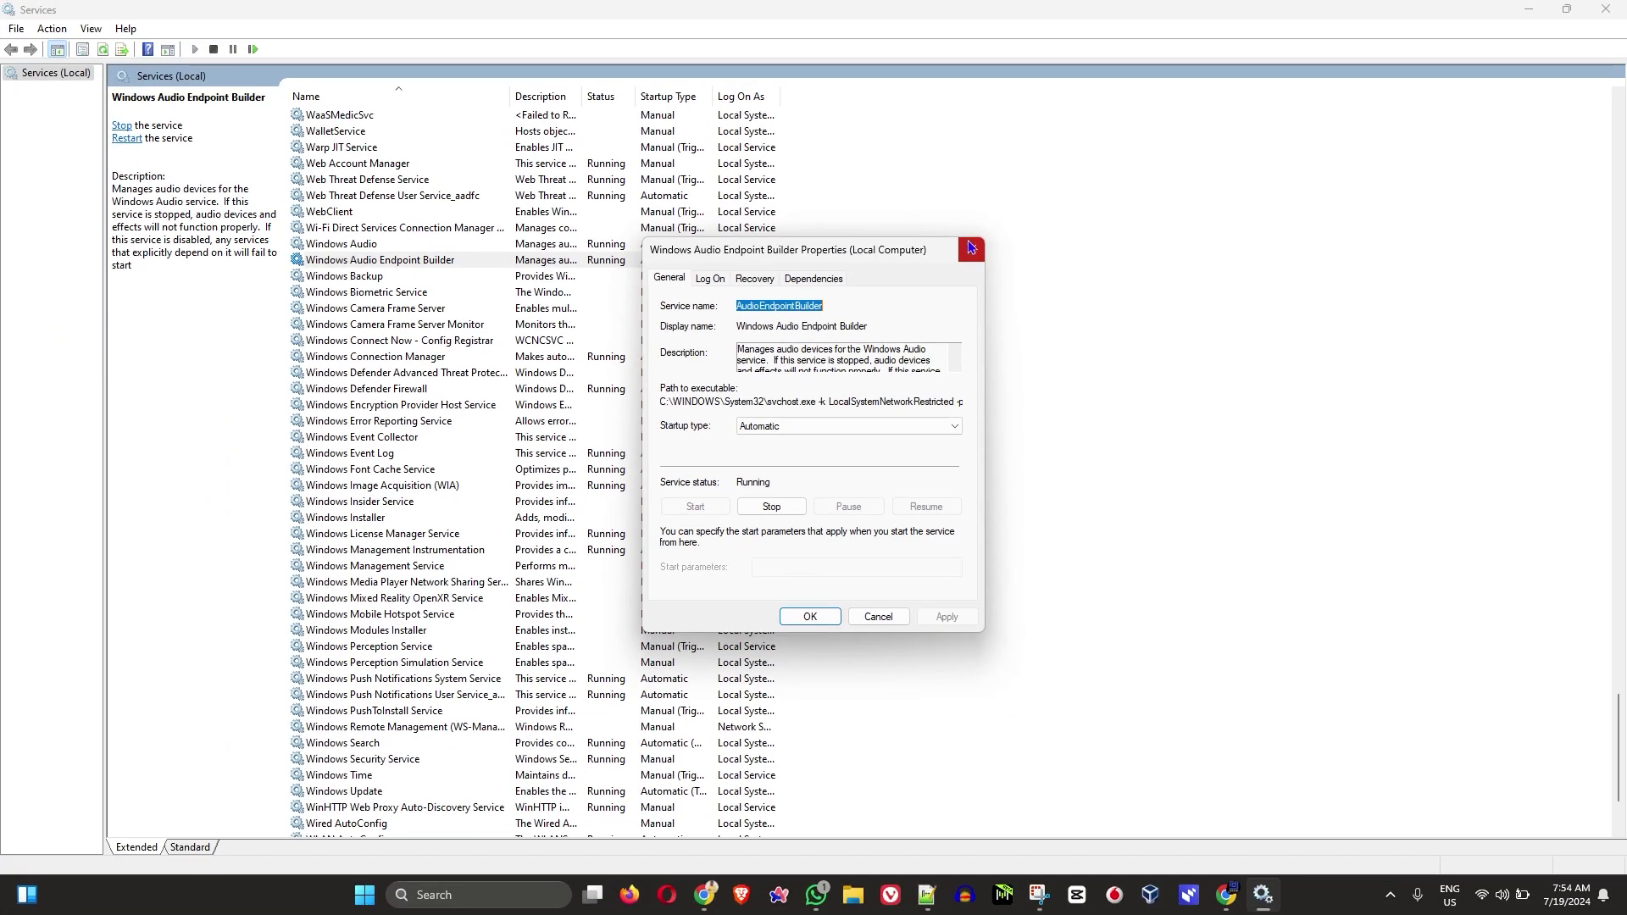
left_click(970, 247)
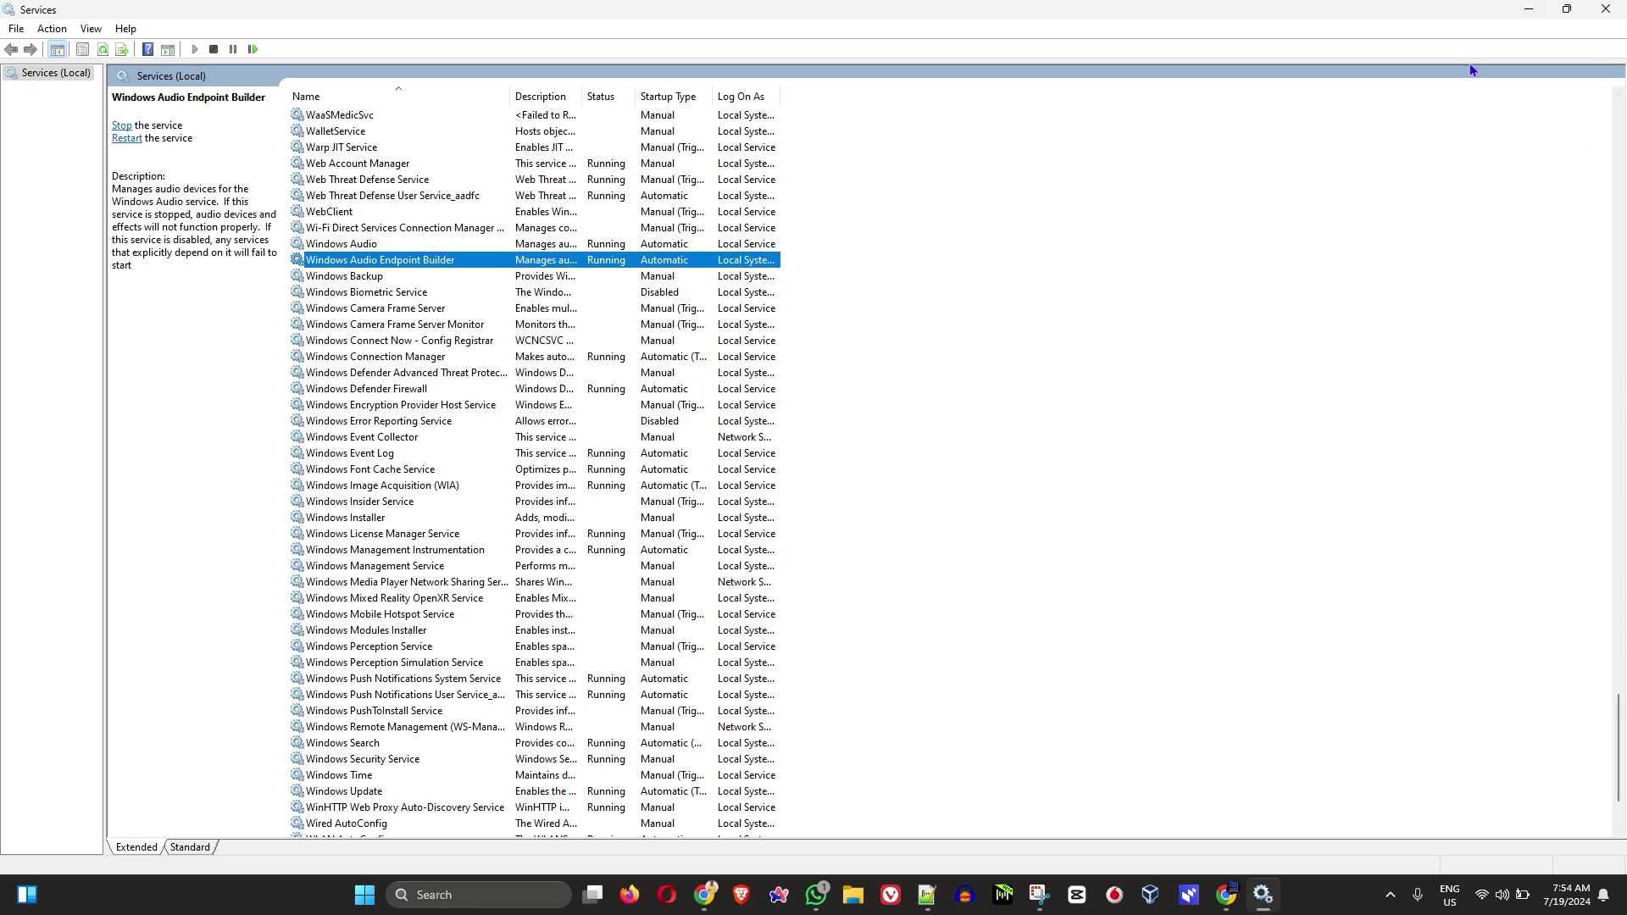
left_click(1607, 12)
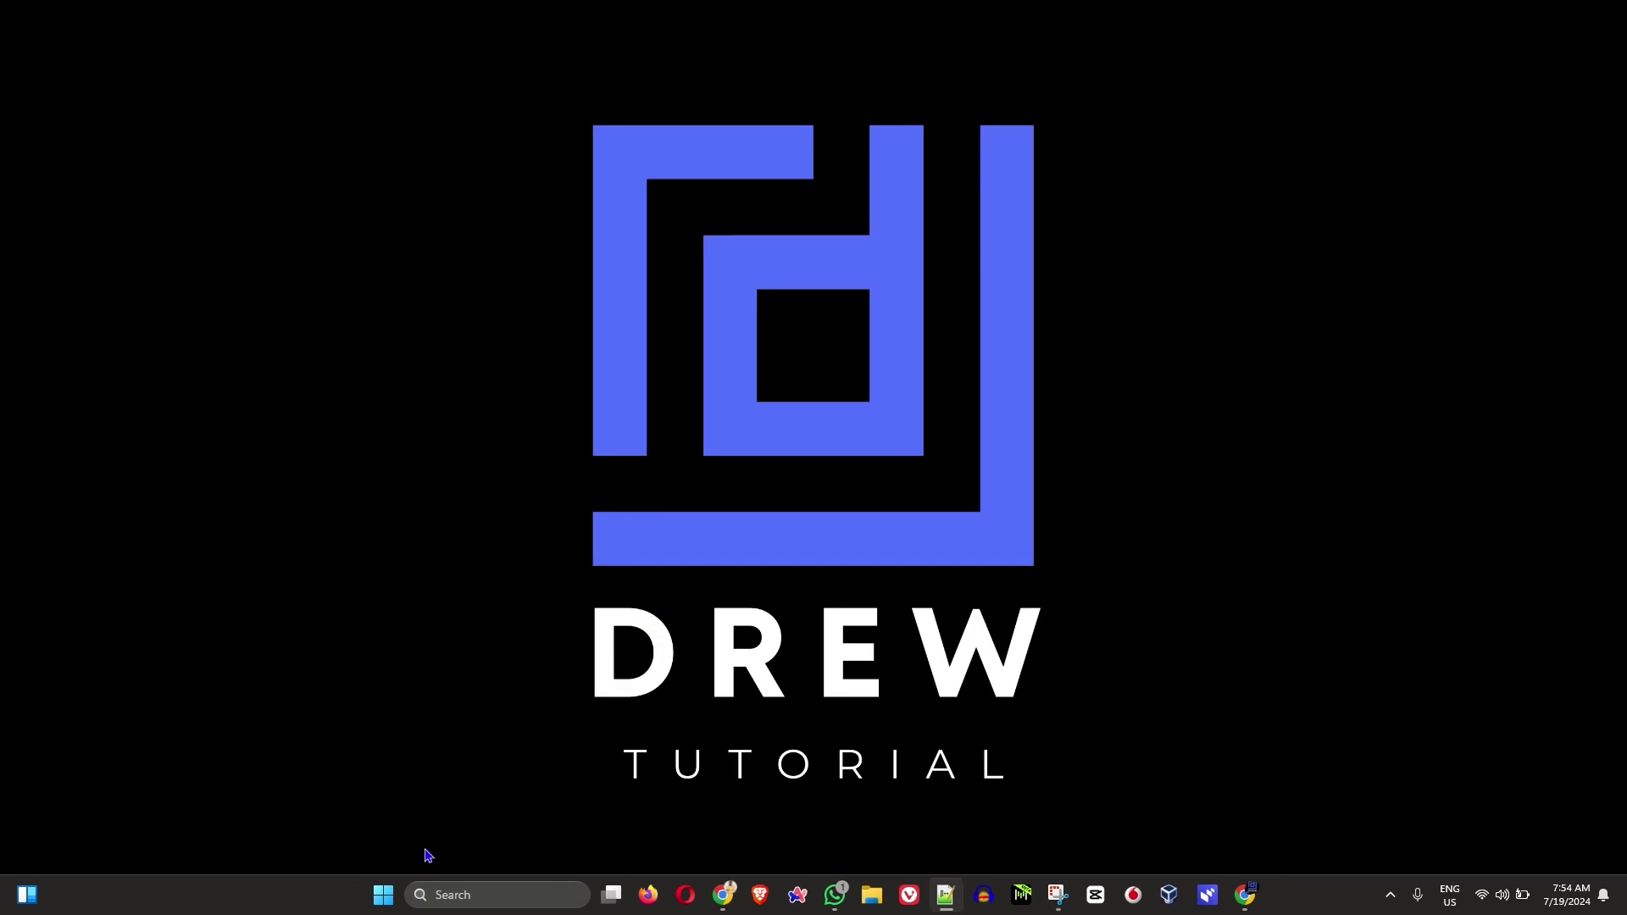
Step: Open Device Manager from the quick links menu and expand Audio inputs and outputs
right_click(381, 896)
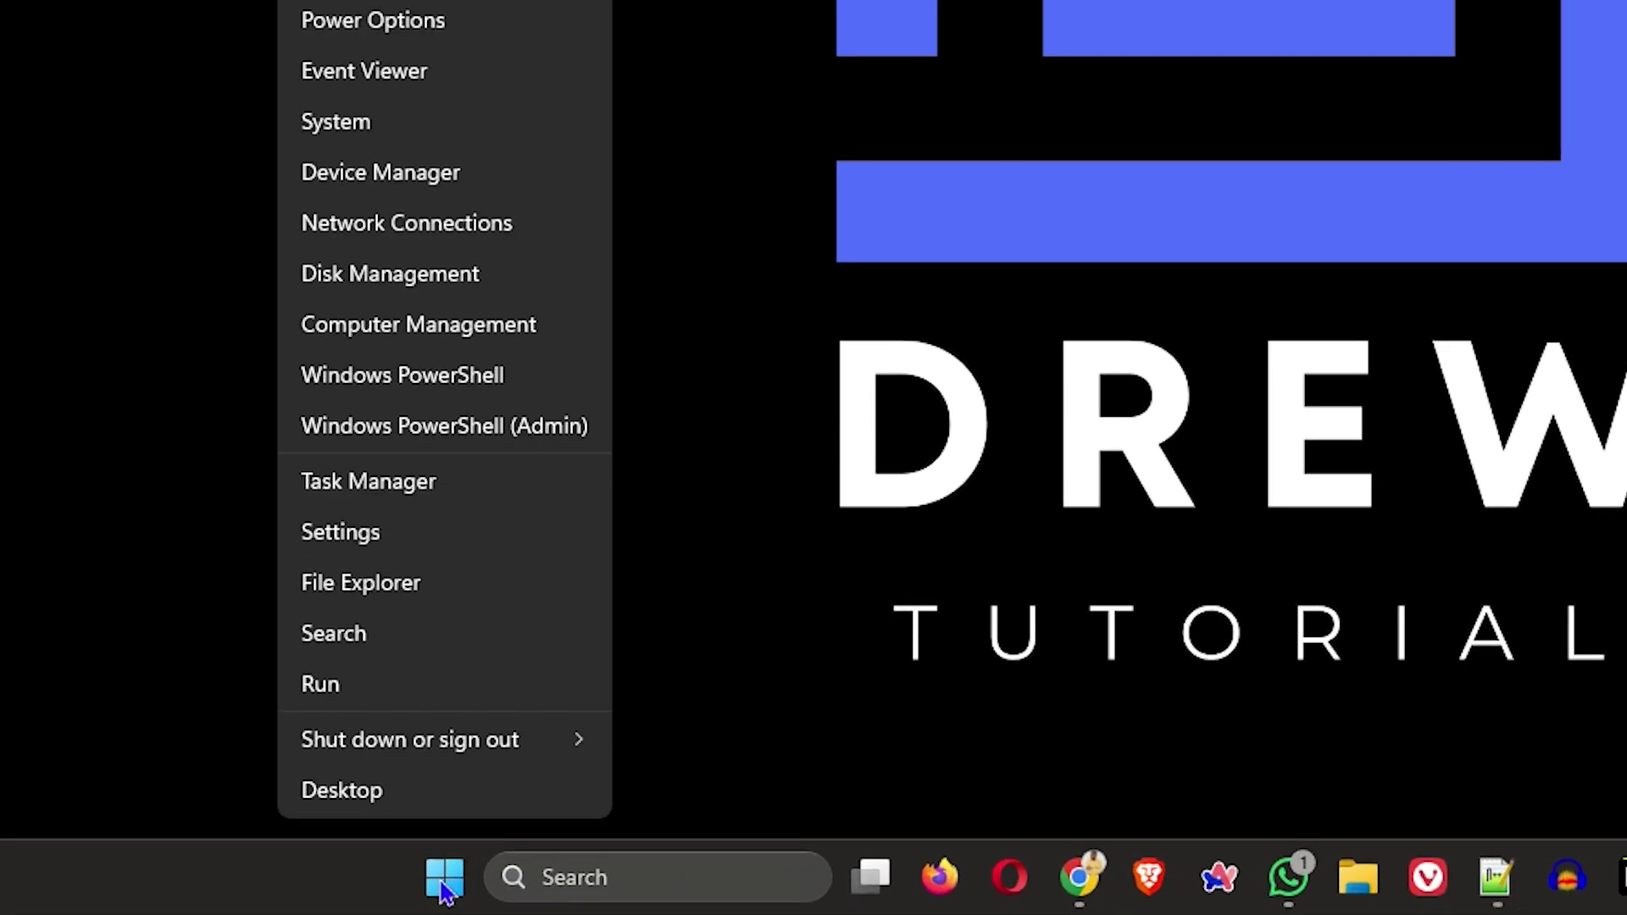
left_click(462, 188)
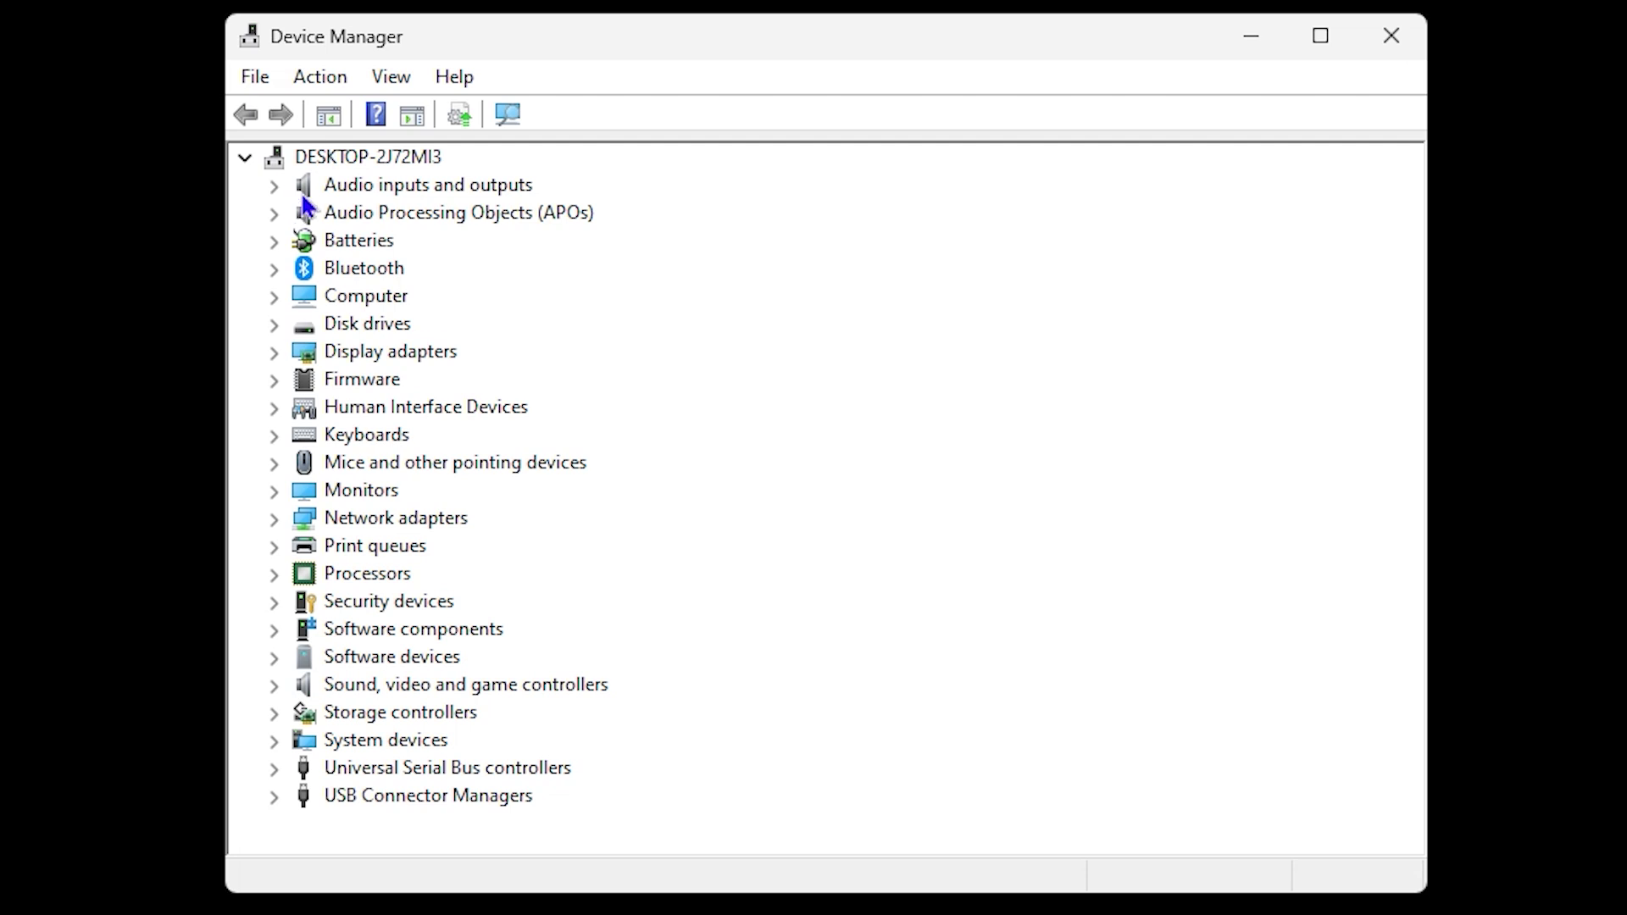
left_click(275, 188)
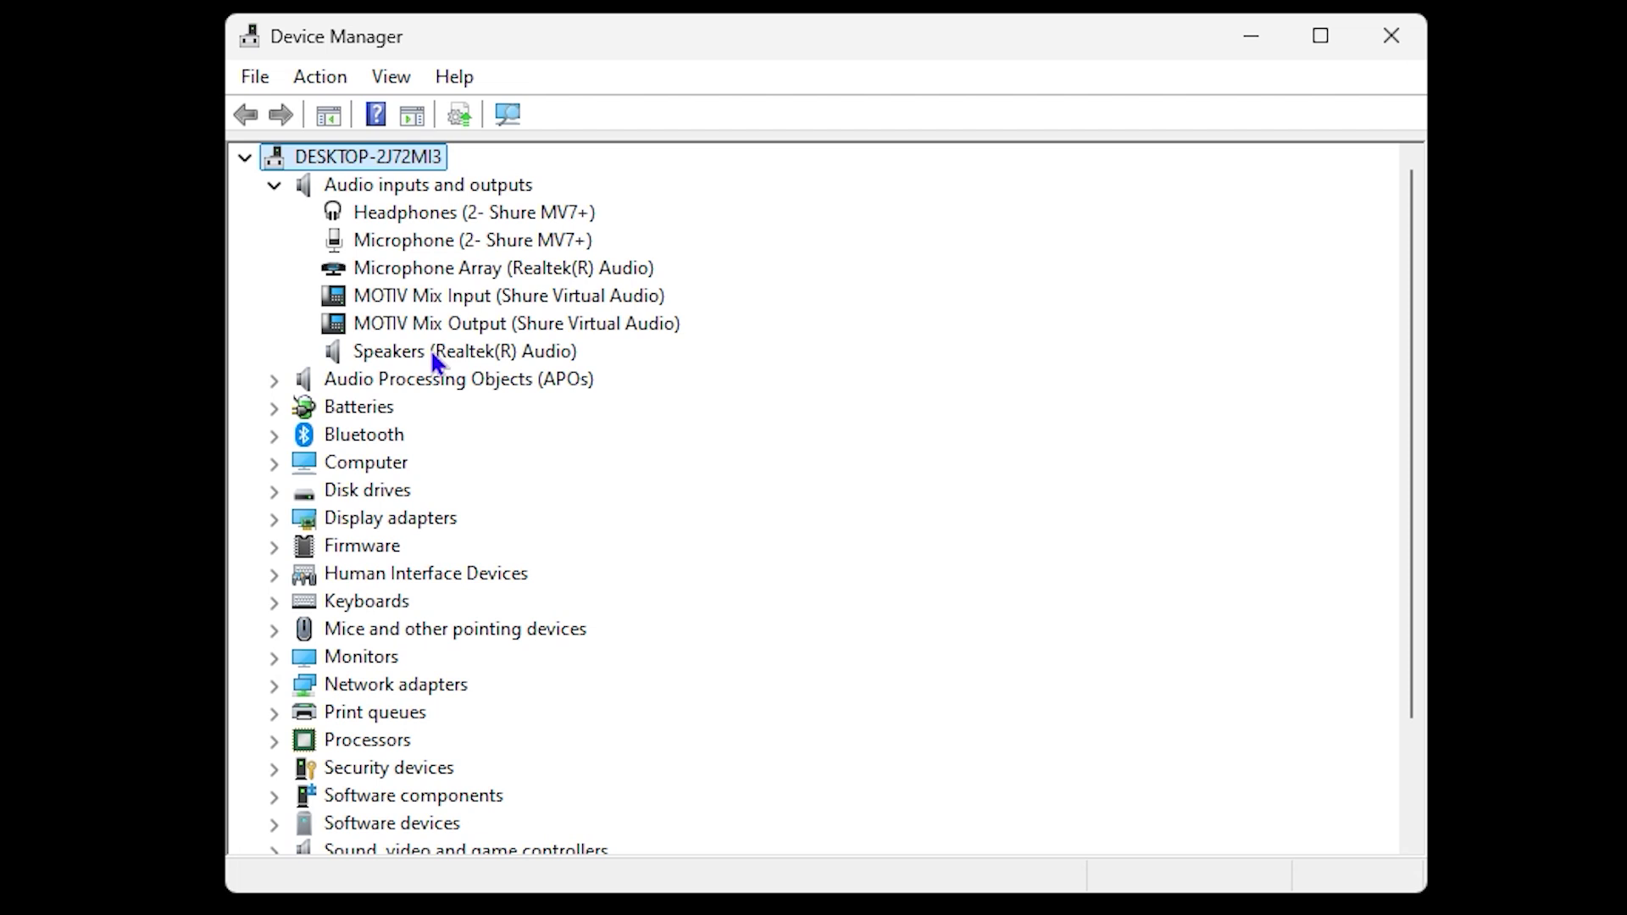
Step: Start Update driver for Speakers (Realtek(R) Audio), leaving the Shure MV7+ headphones untouched
right_click(465, 223)
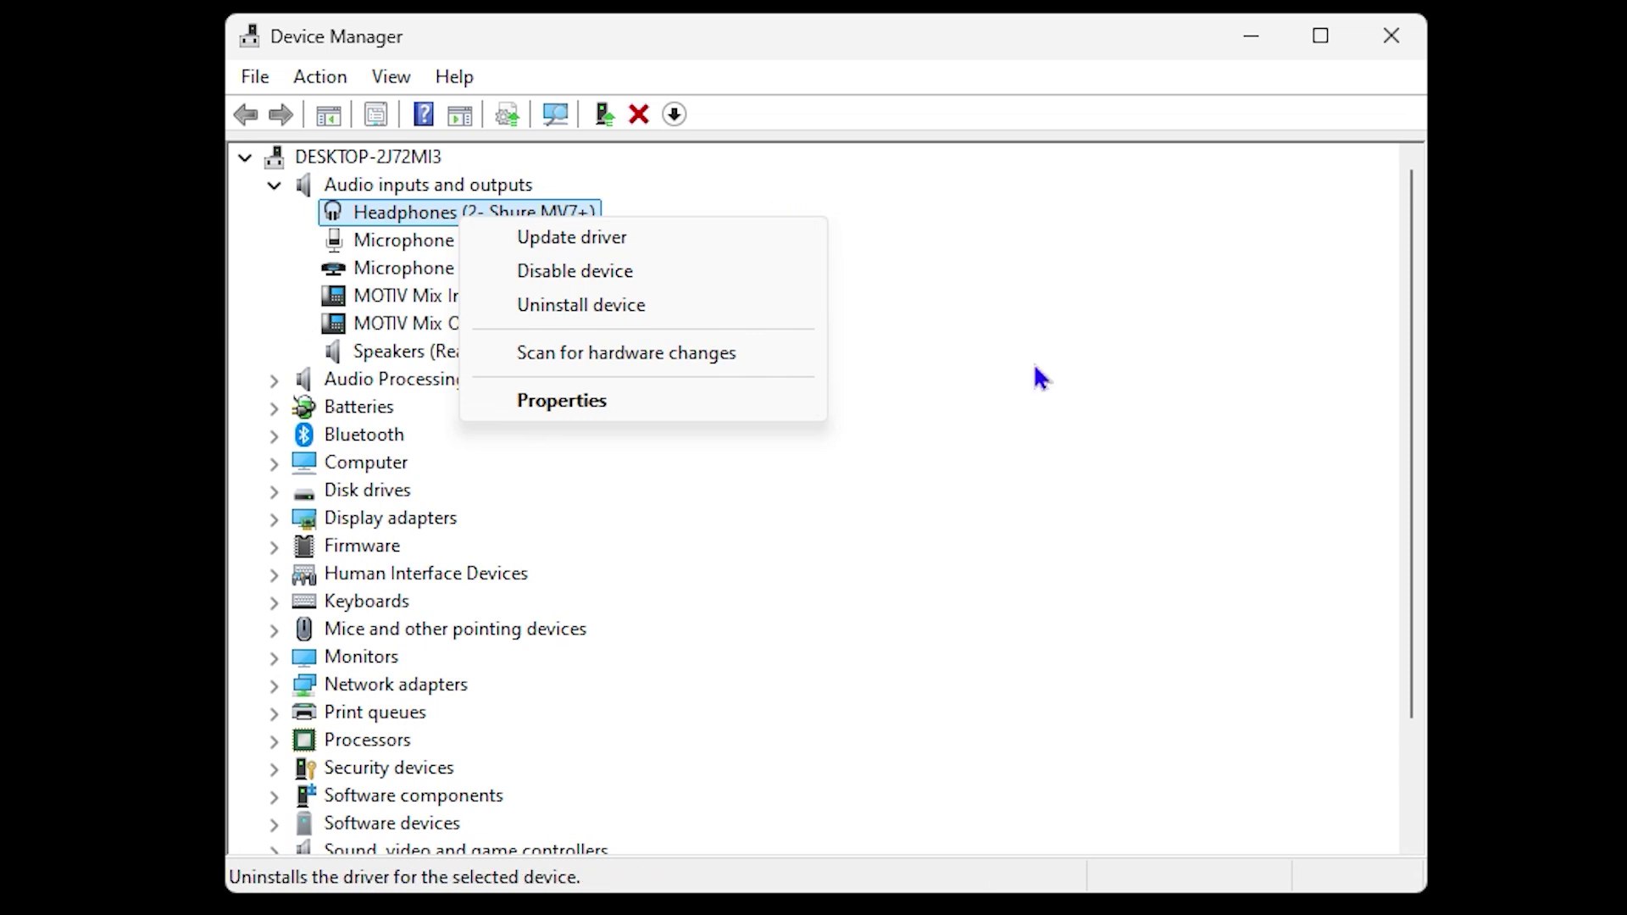
left_click(1105, 449)
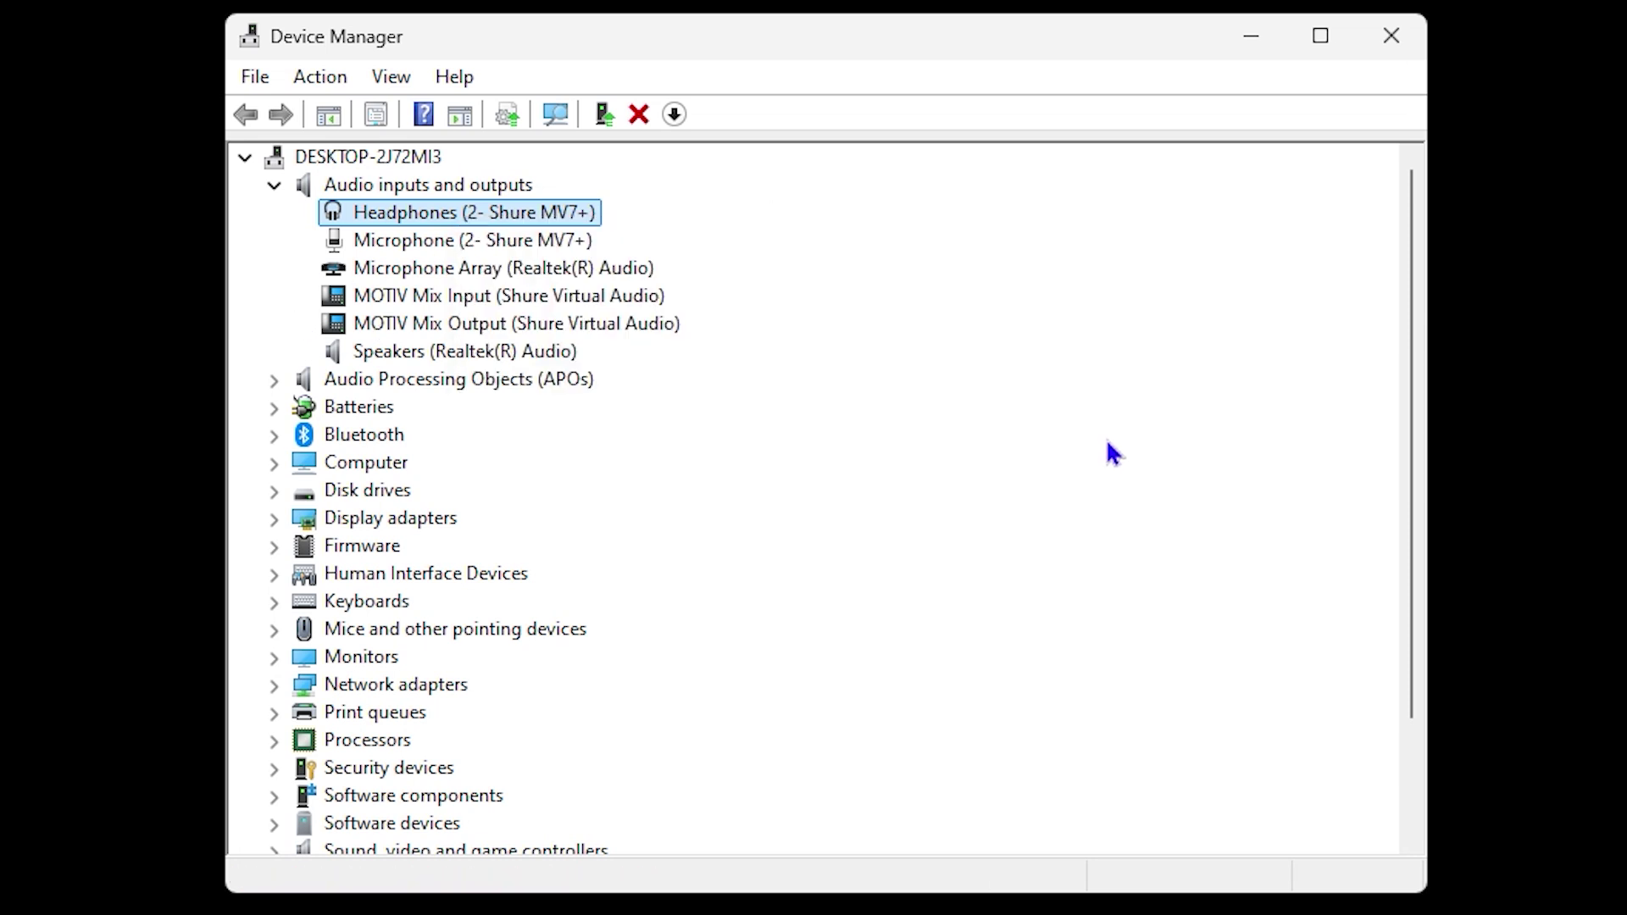
right_click(438, 355)
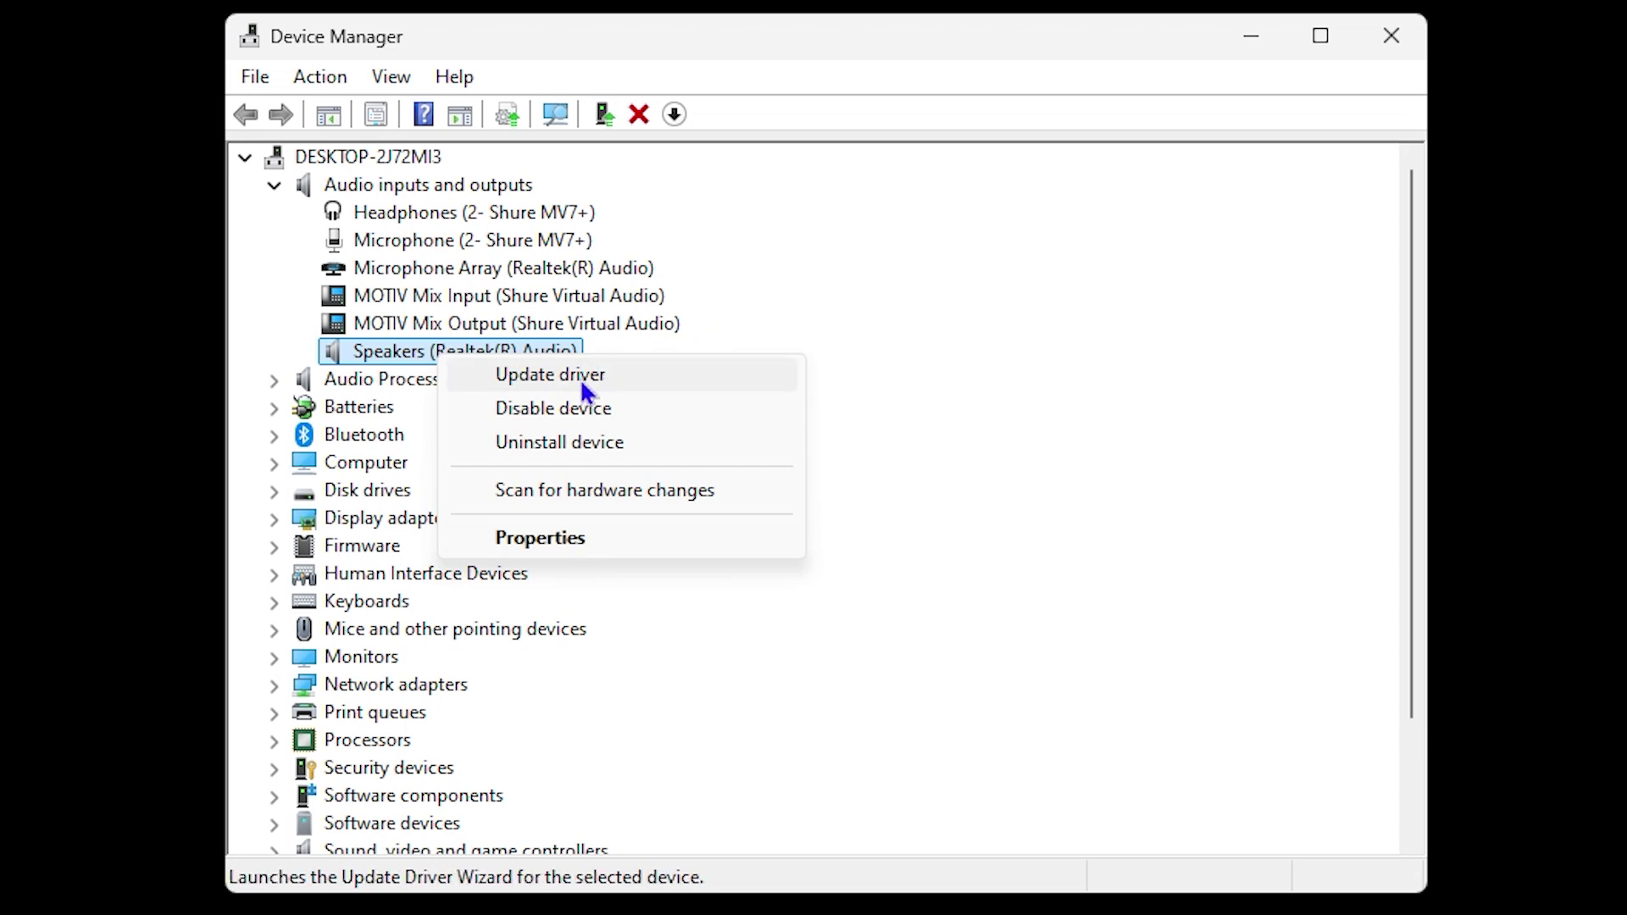
left_click(566, 383)
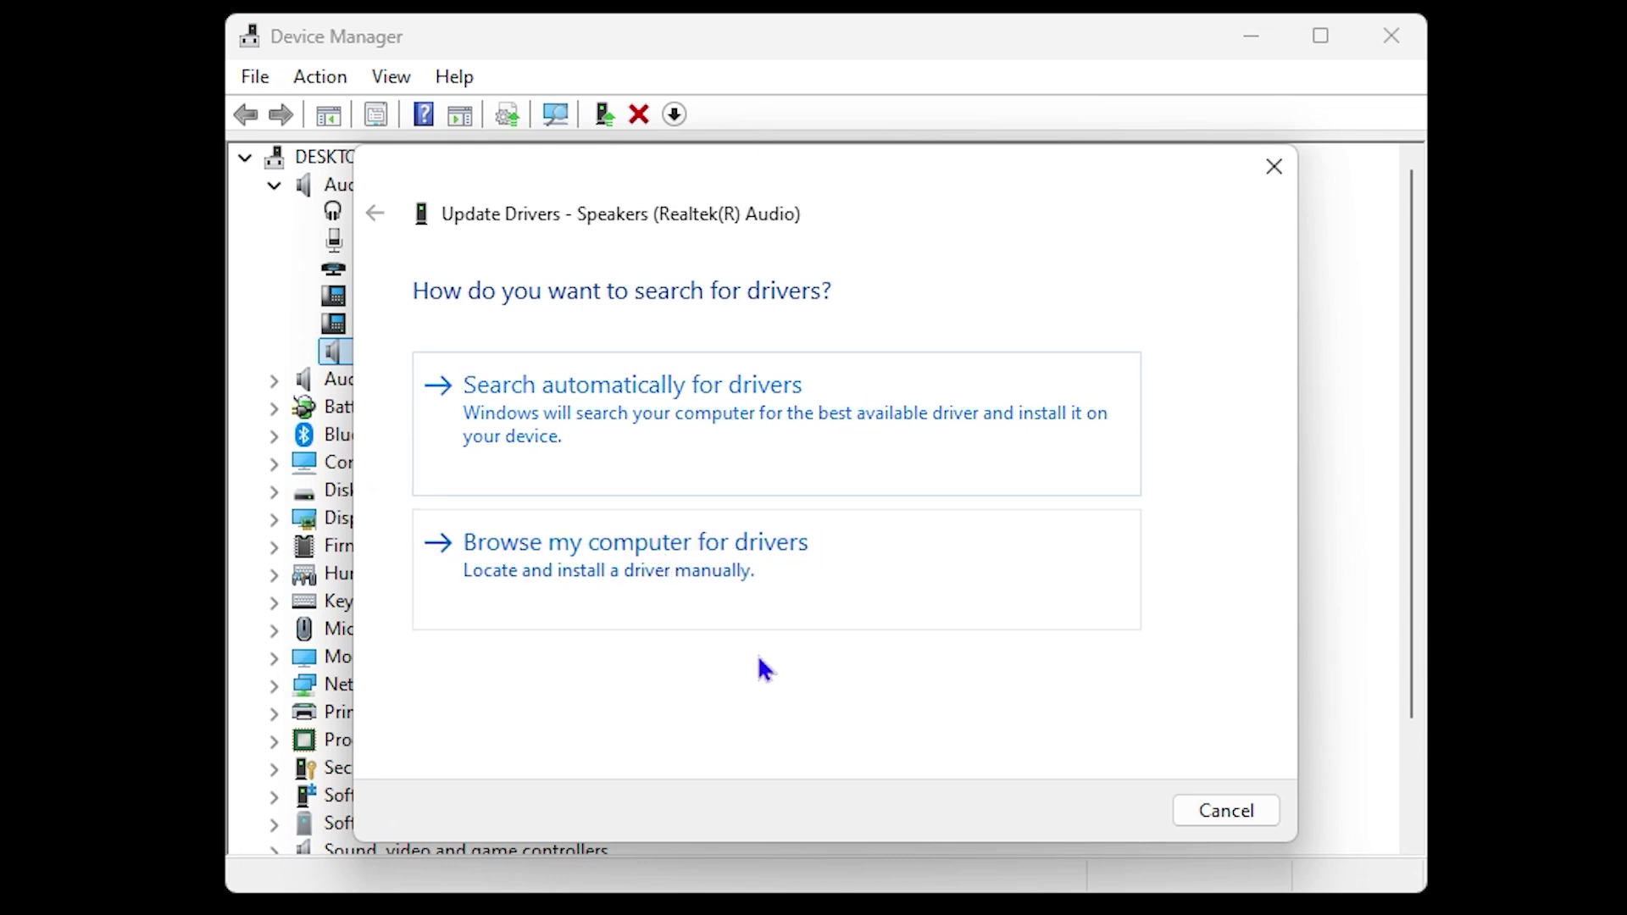
Step: Browse this computer's compatible speaker drivers, then cancel the update without installing anything
left_click(781, 569)
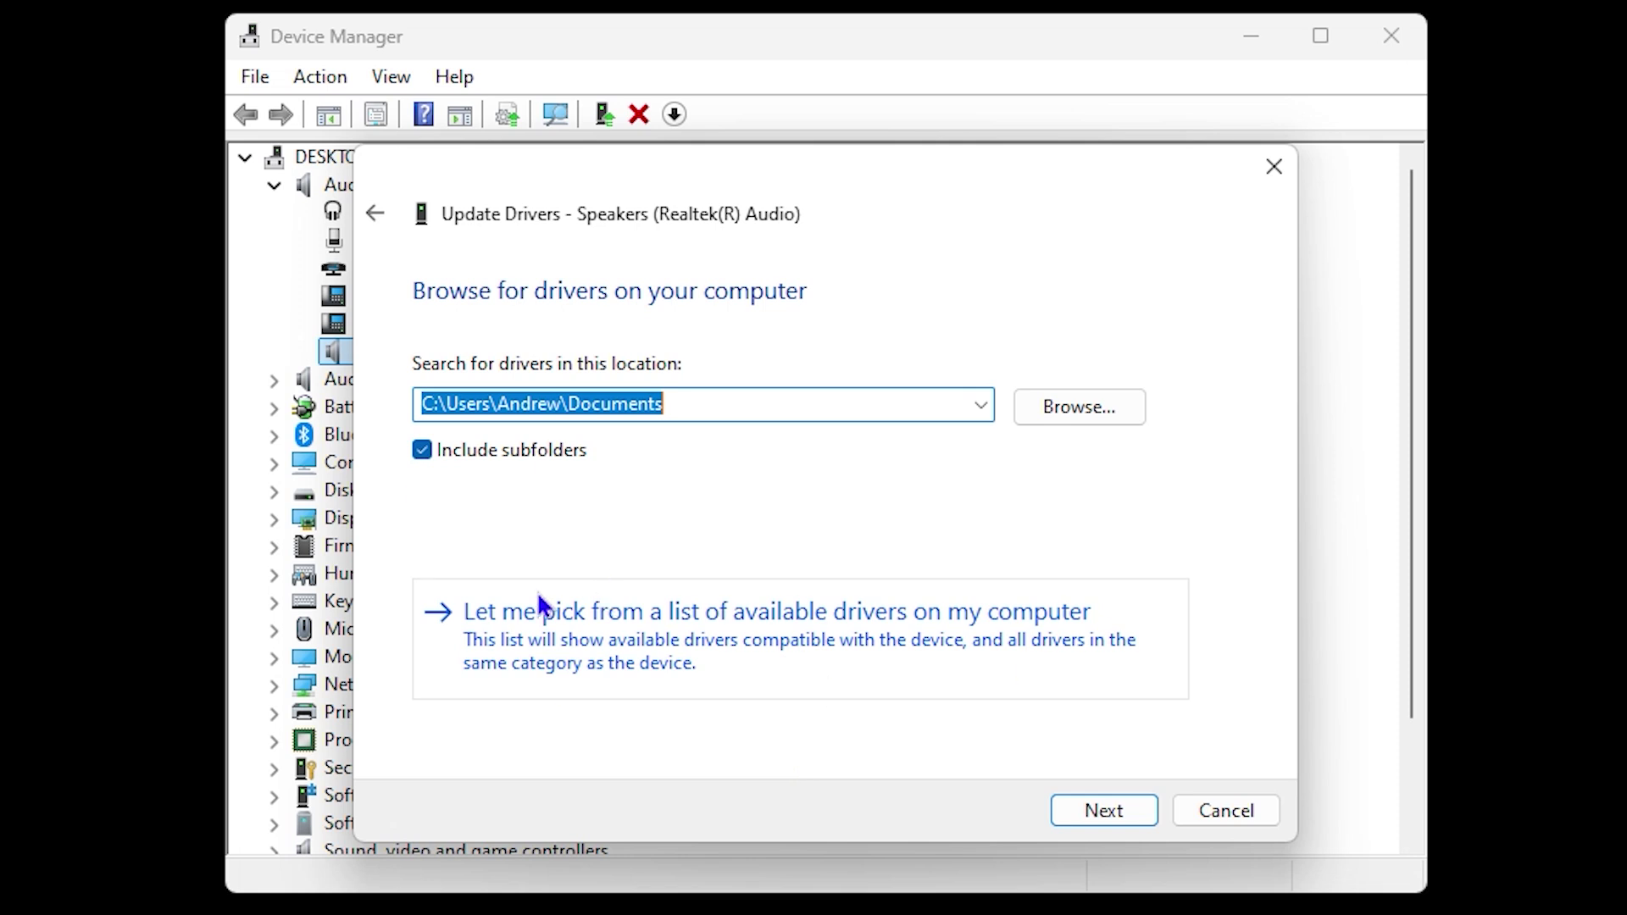
left_click(616, 656)
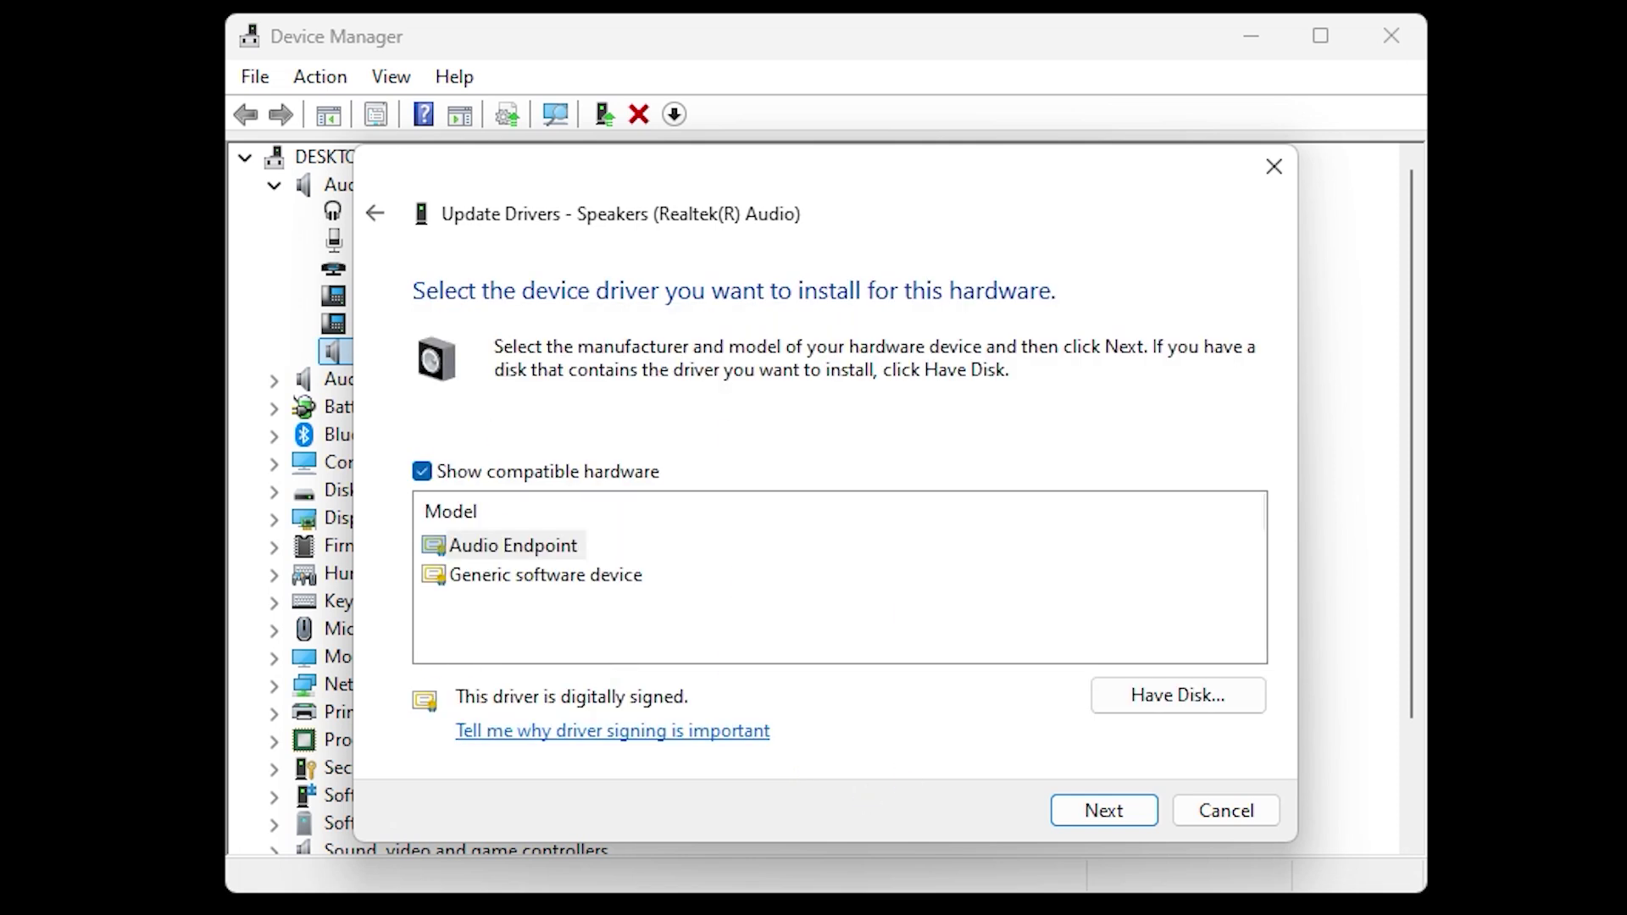
left_click(1266, 812)
right_click(506, 361)
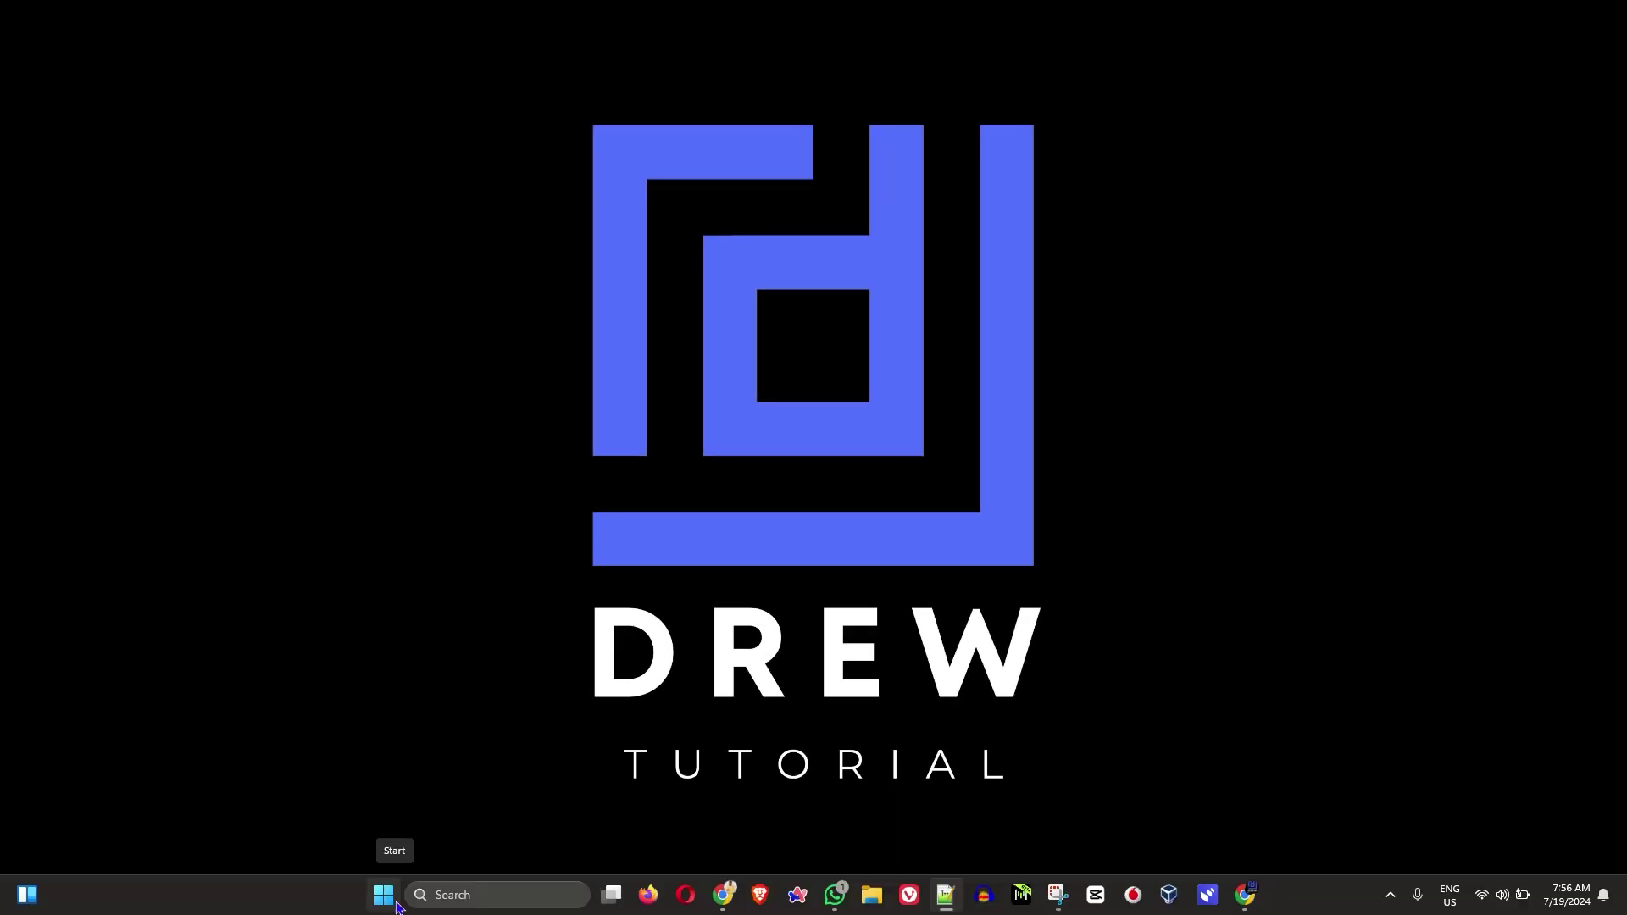
Step: Search 'sound settings' and open More sound settings from the Sound page
left_click(396, 902)
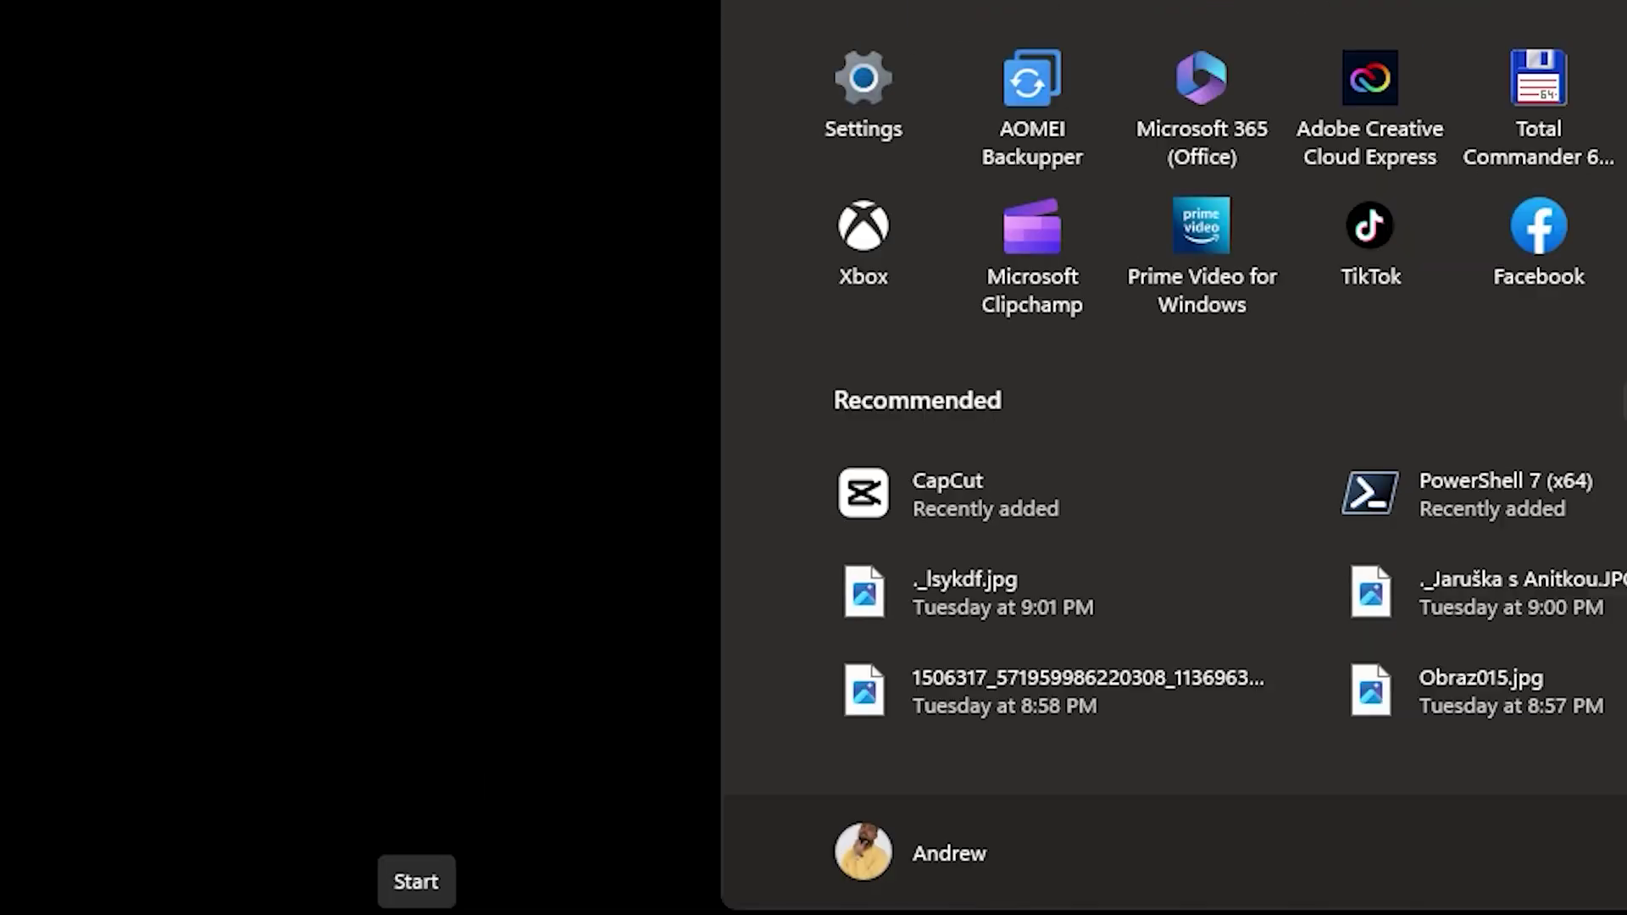
type("soun")
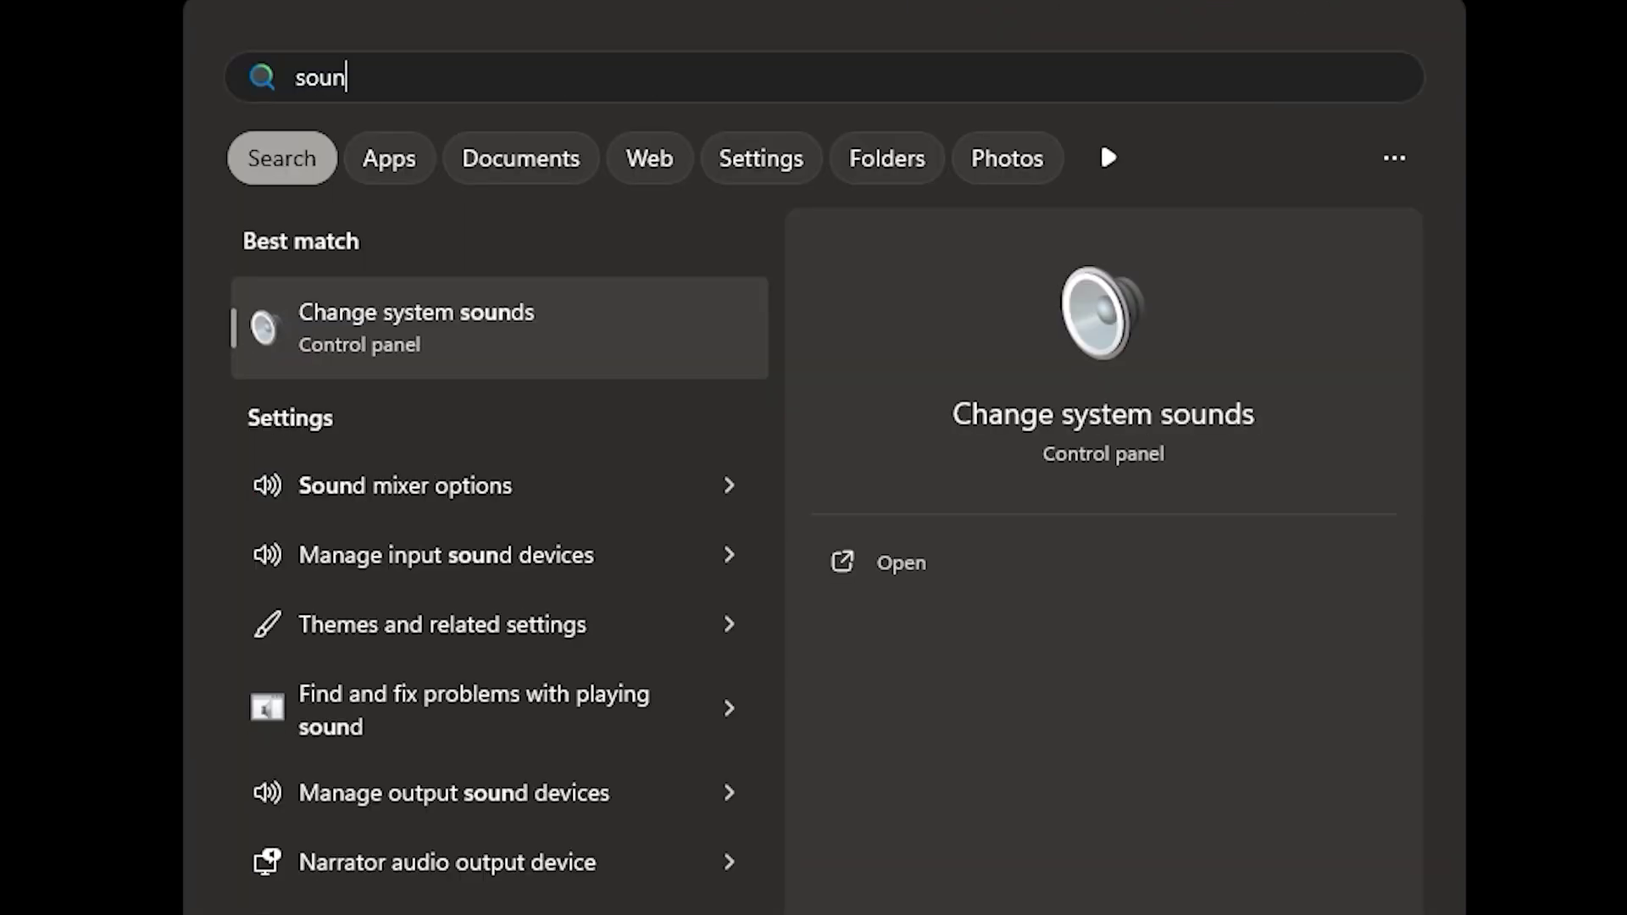
type("d settings")
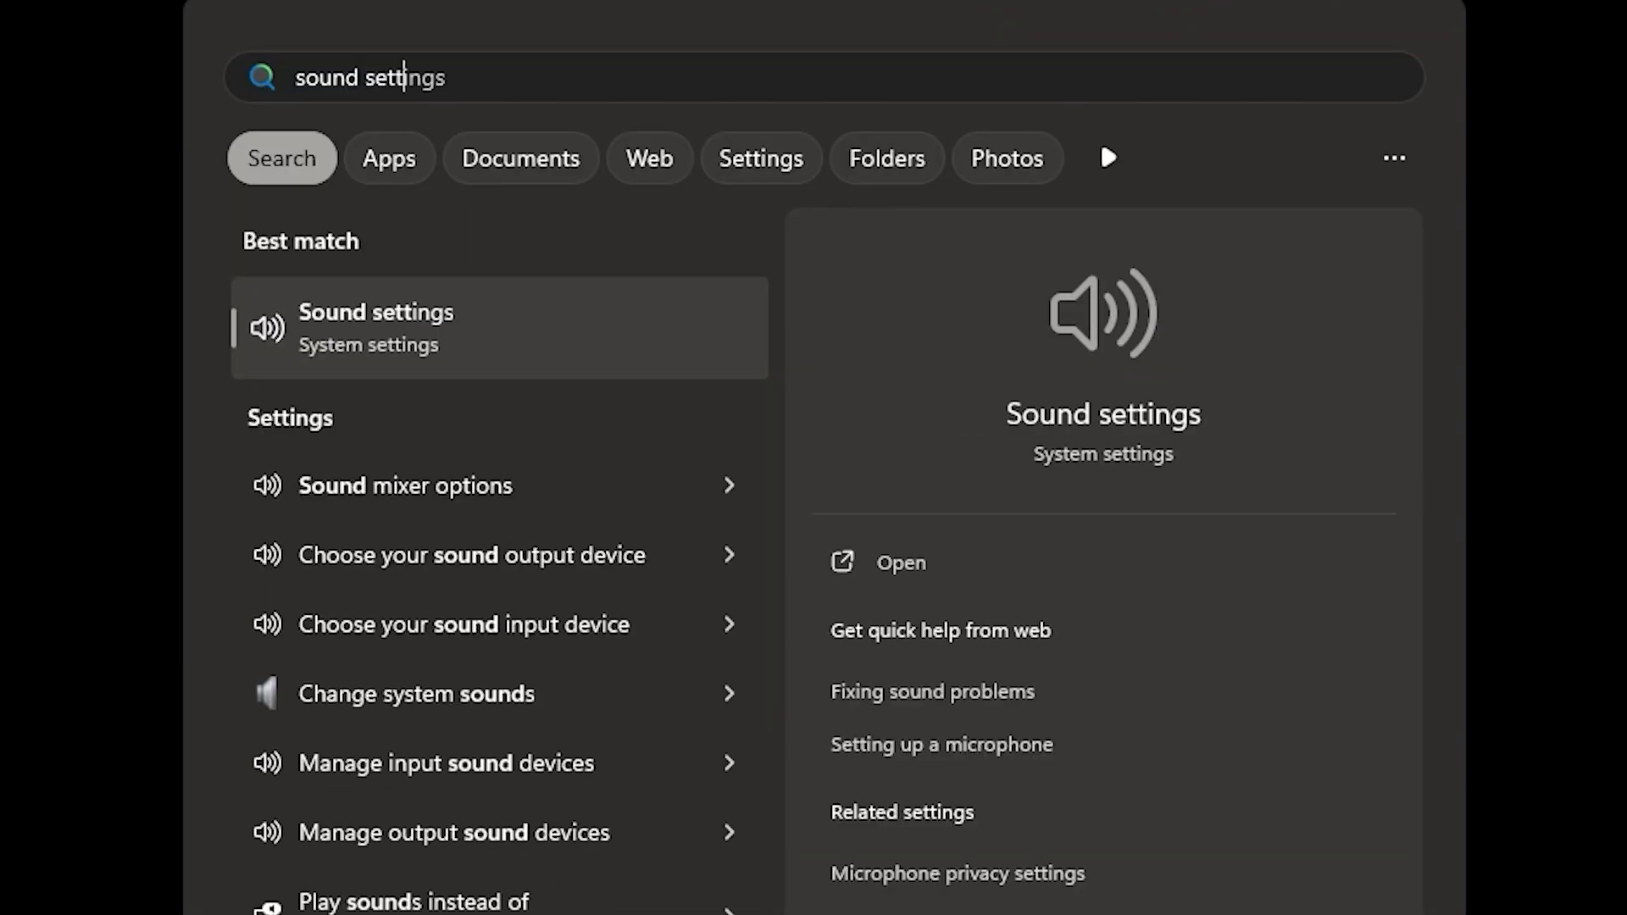
left_click(428, 353)
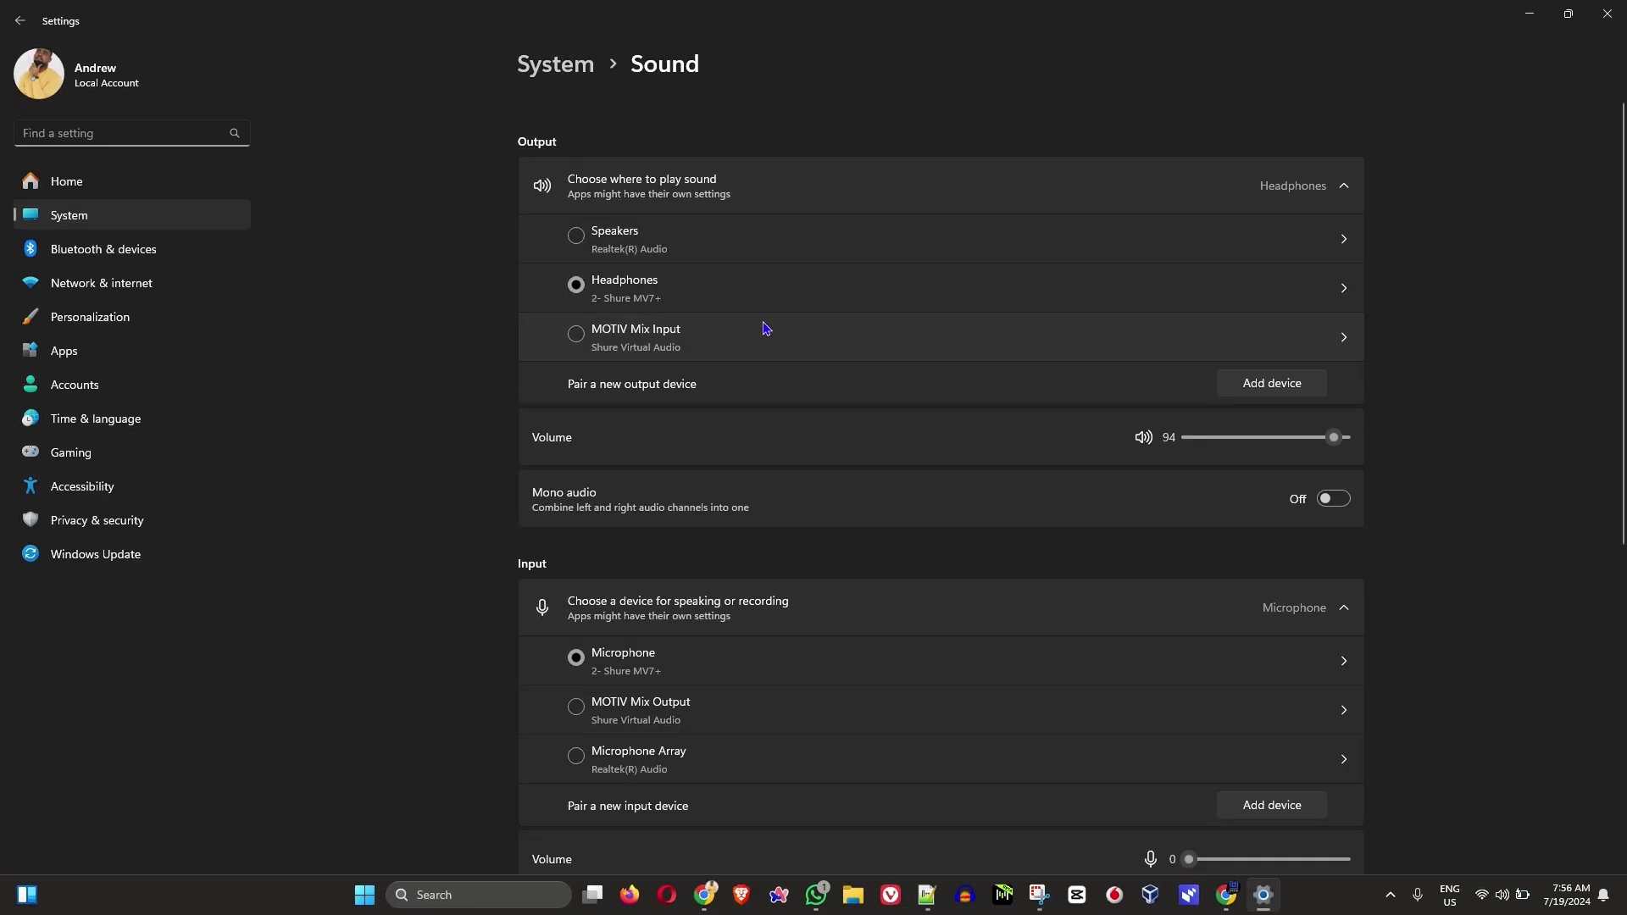
scroll(740, 250, "down", 5)
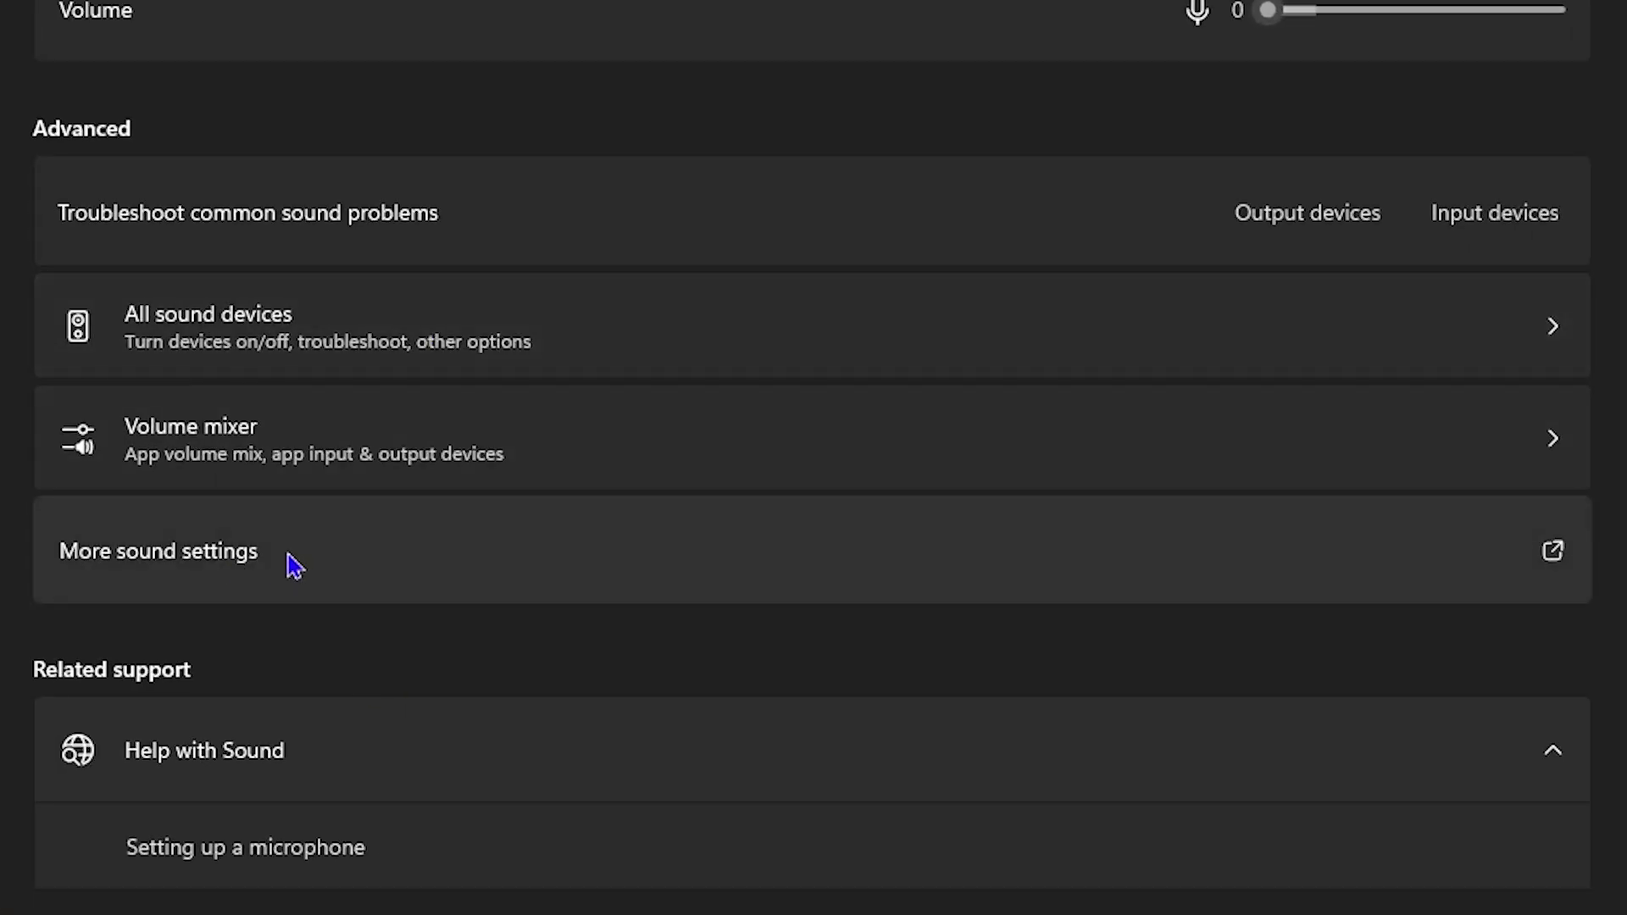
left_click(334, 552)
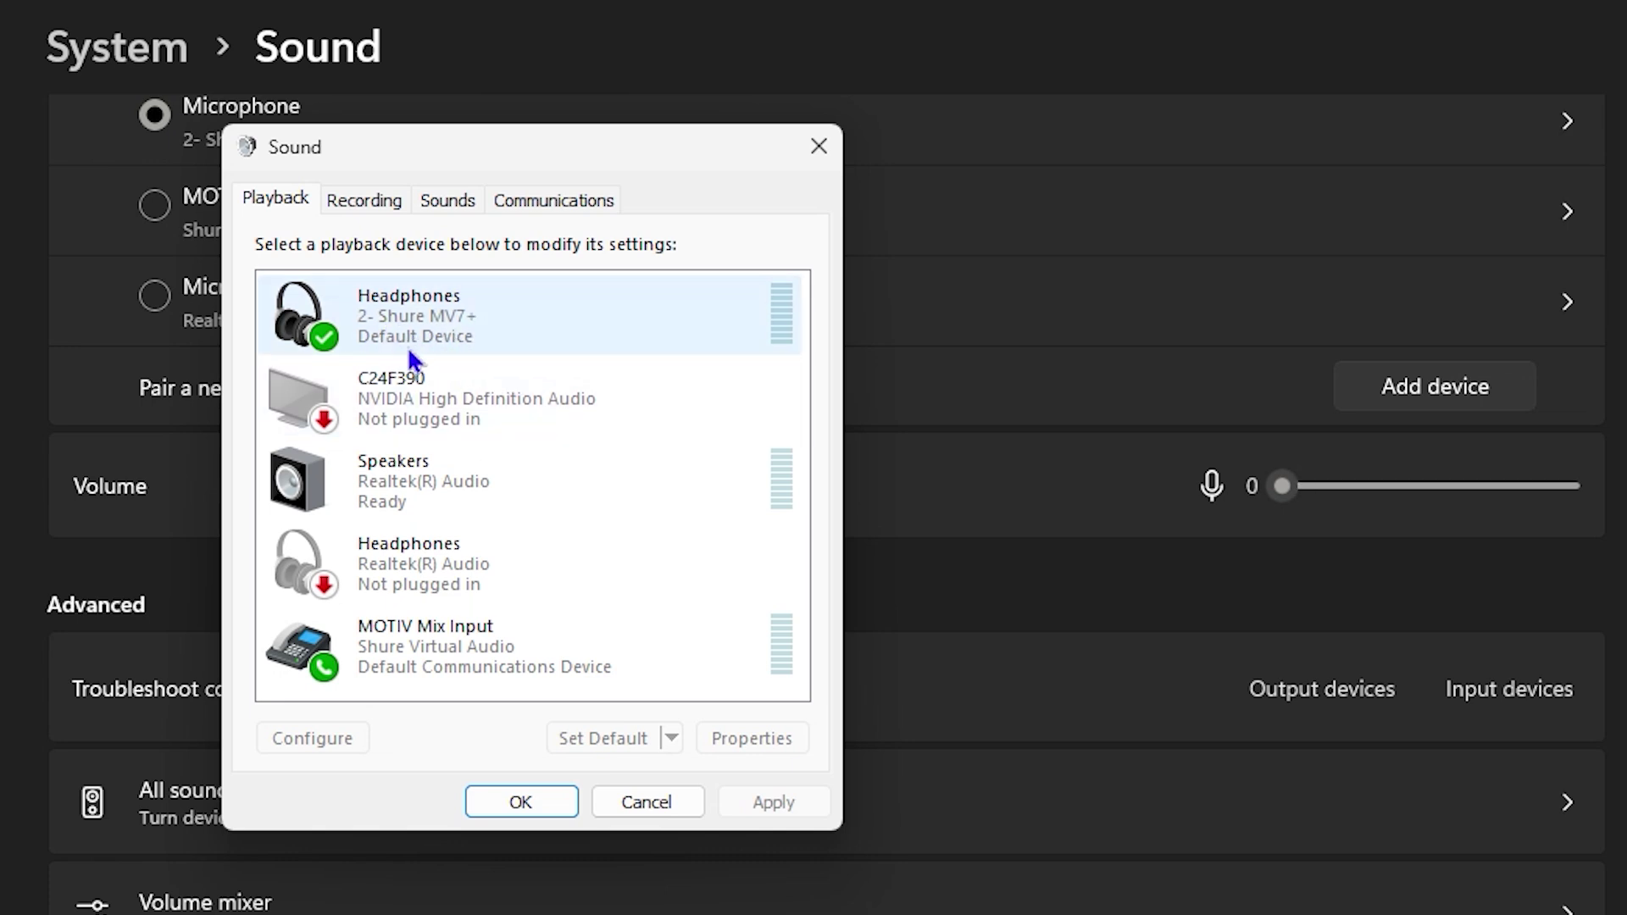
Step: Review the Headphones' default format and exclusive mode on the Advanced tab, then close the properties
right_click(436, 320)
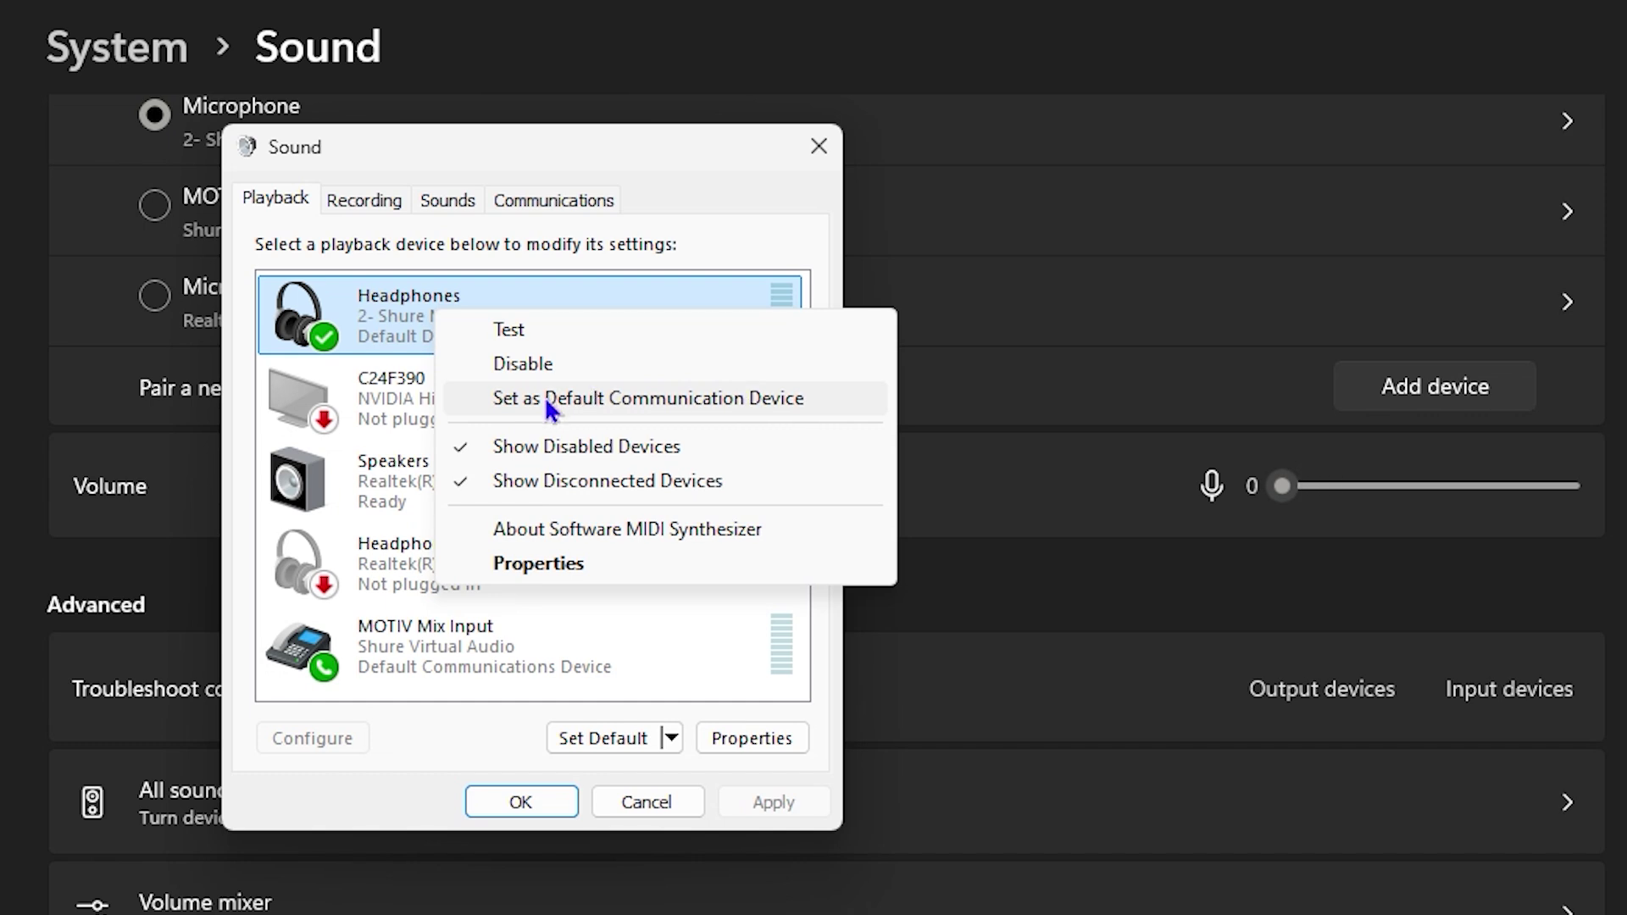
double_click(376, 313)
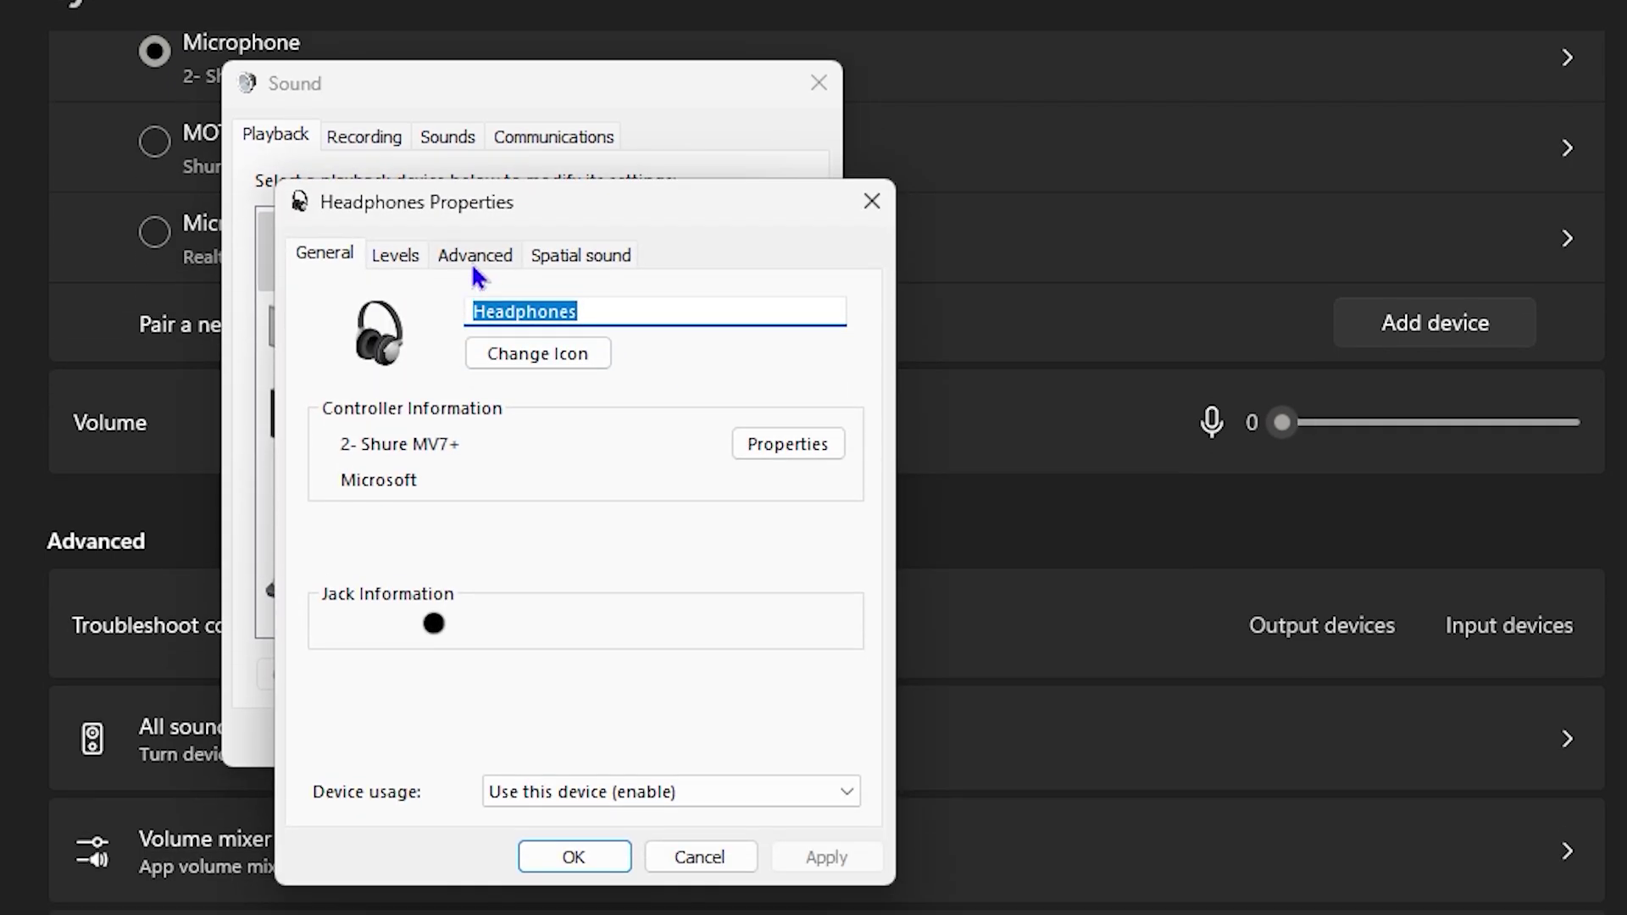
left_click(485, 264)
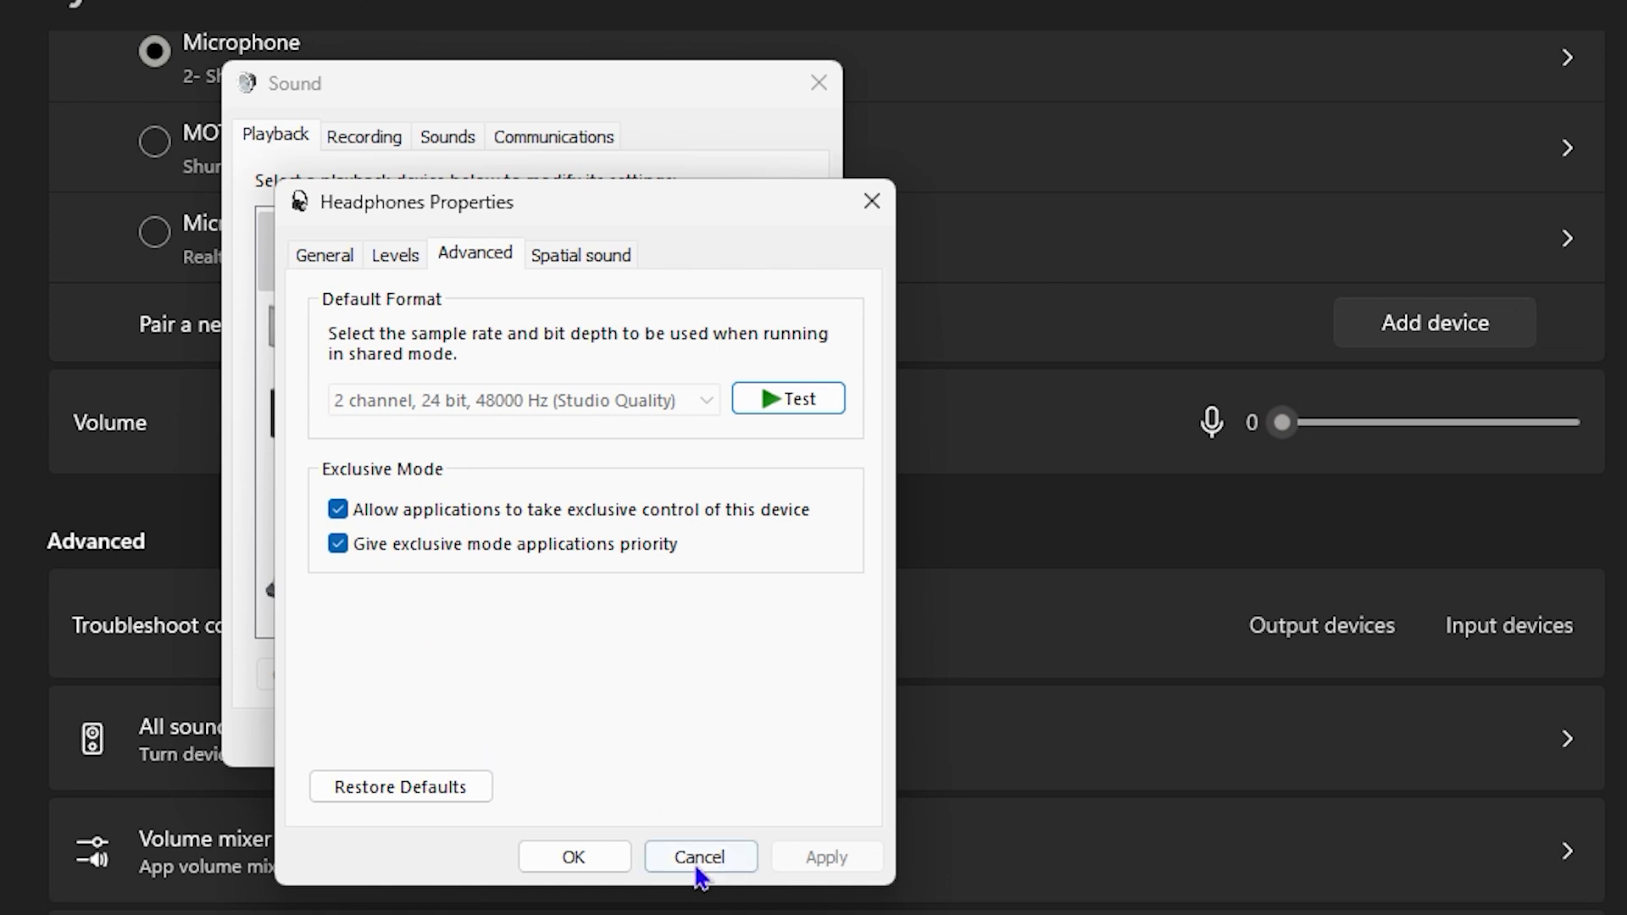
left_click(876, 217)
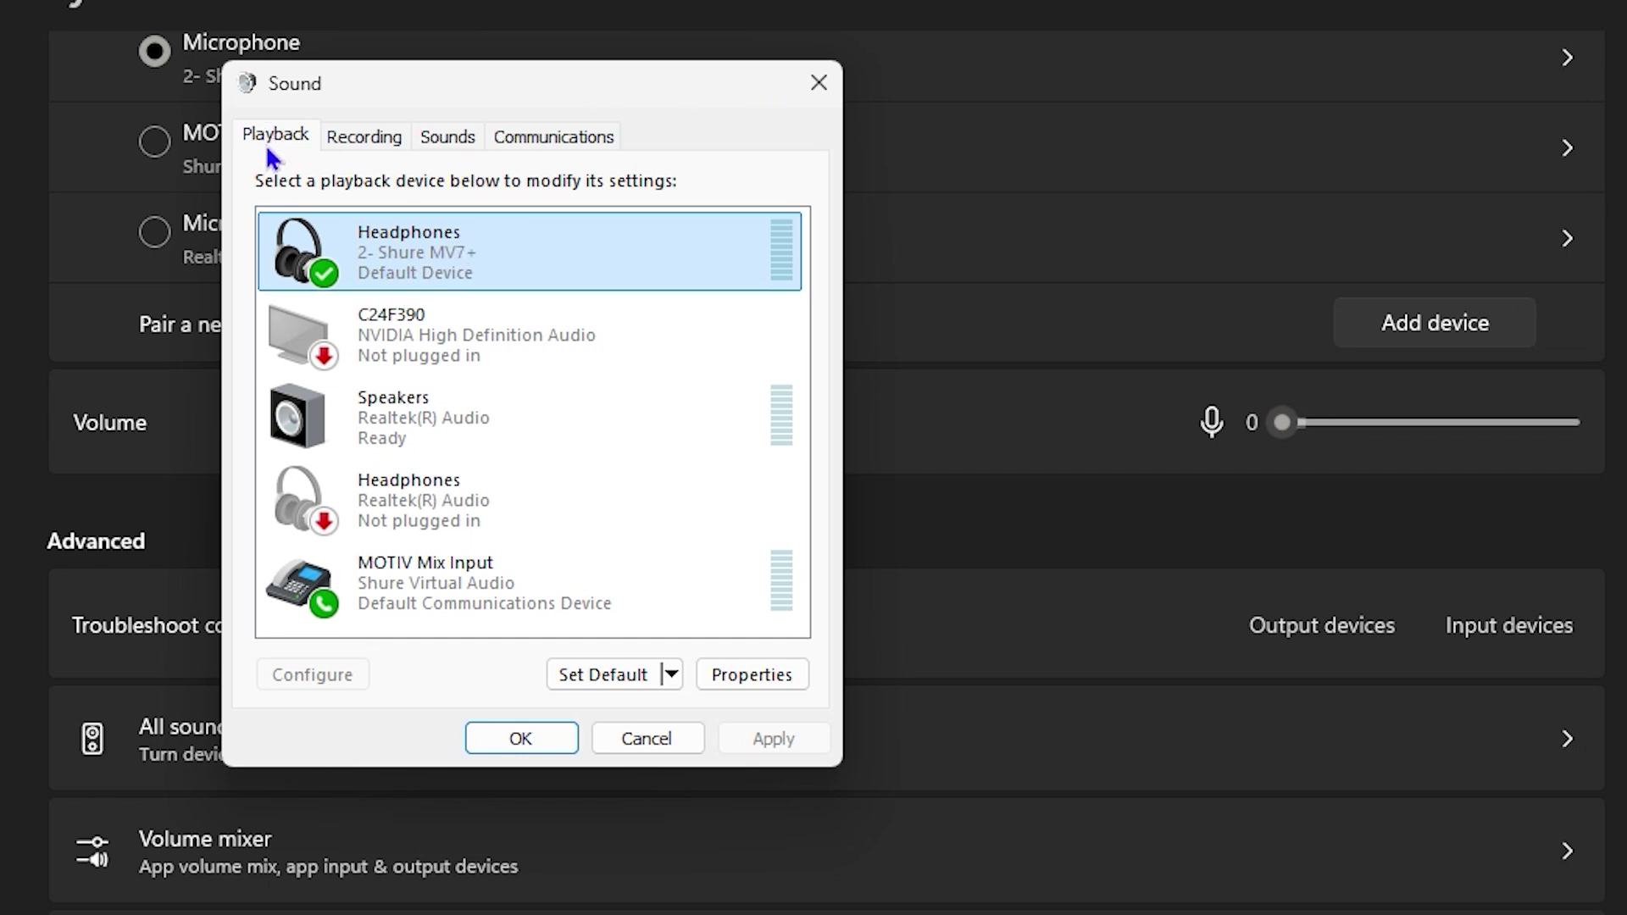
Step: View the Recording devices and Sounds scheme tabs, then close the Sound dialog
left_click(386, 138)
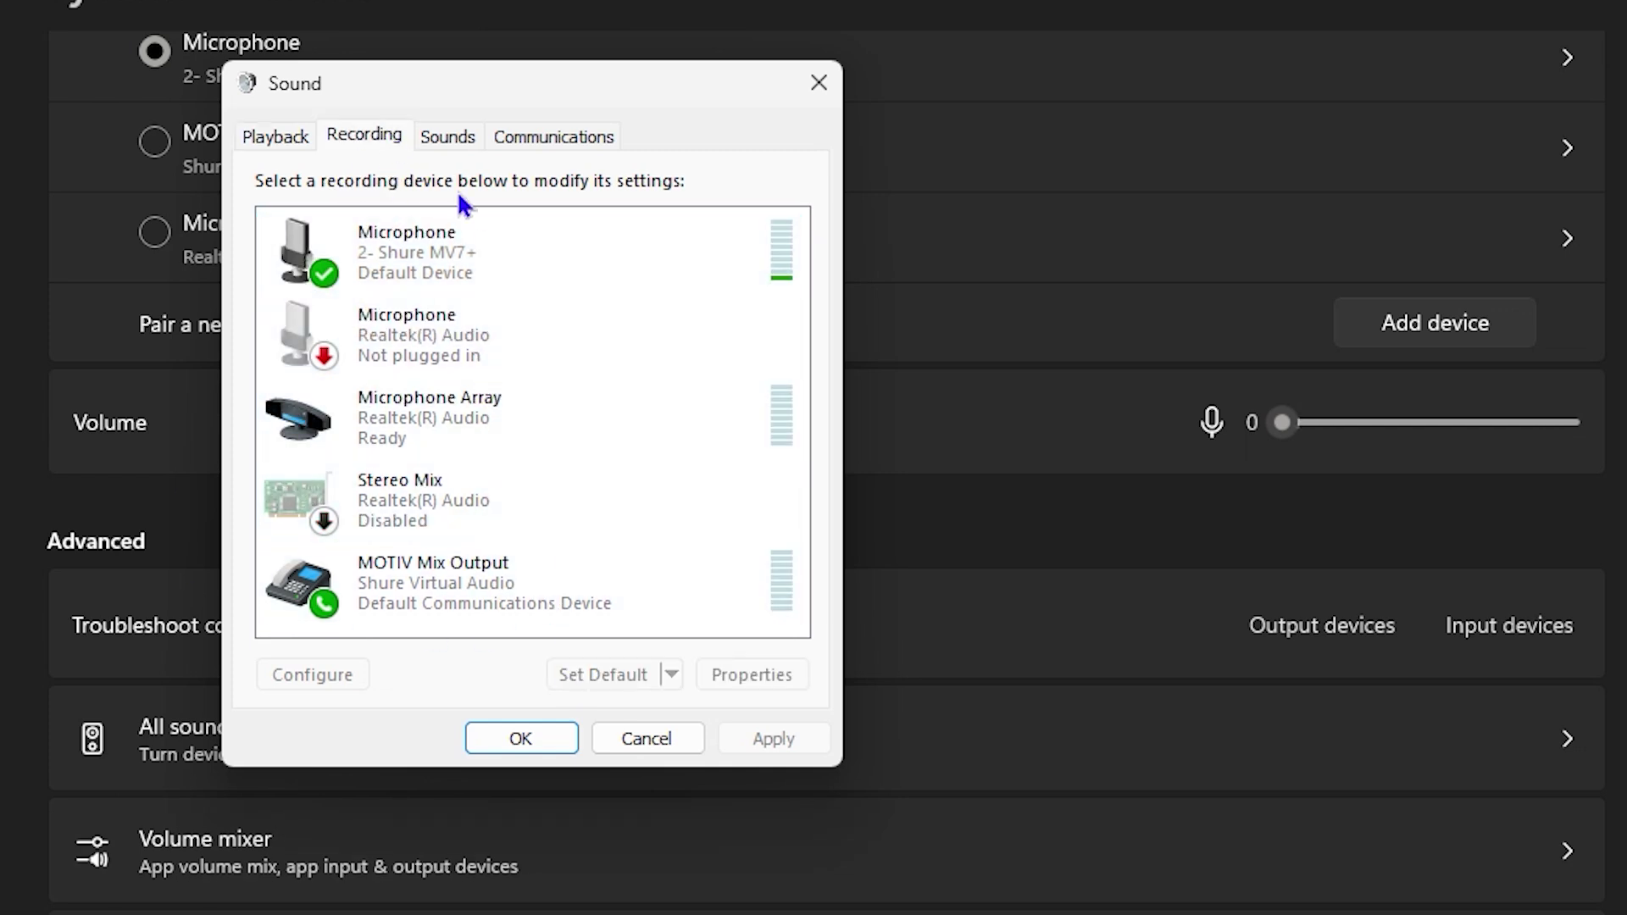
left_click(449, 139)
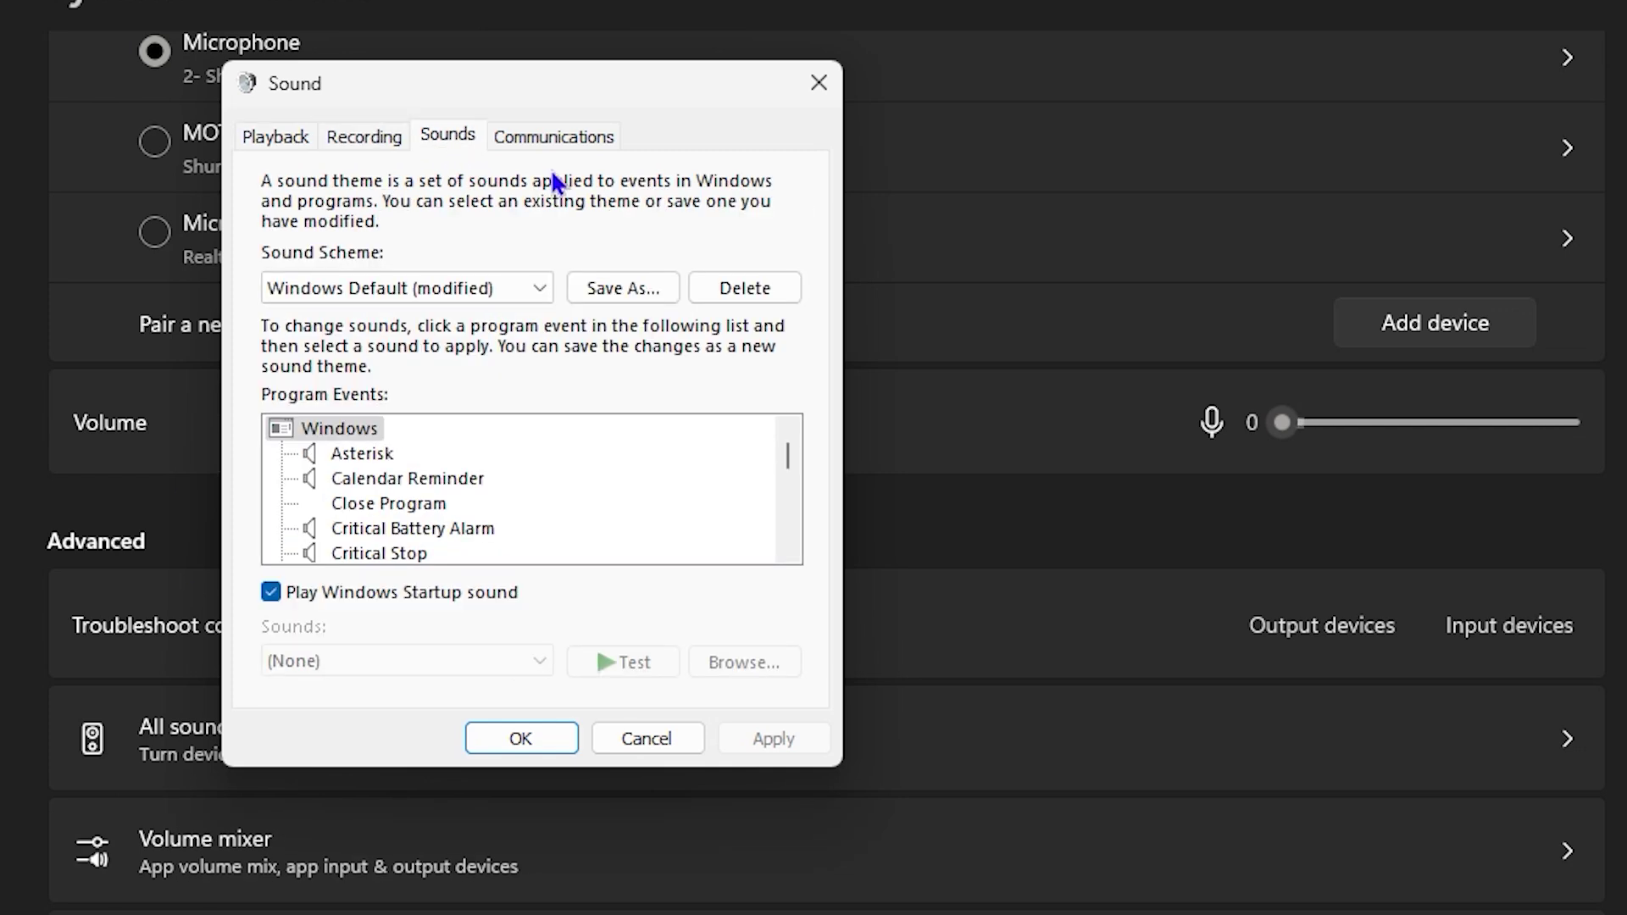
left_click(820, 85)
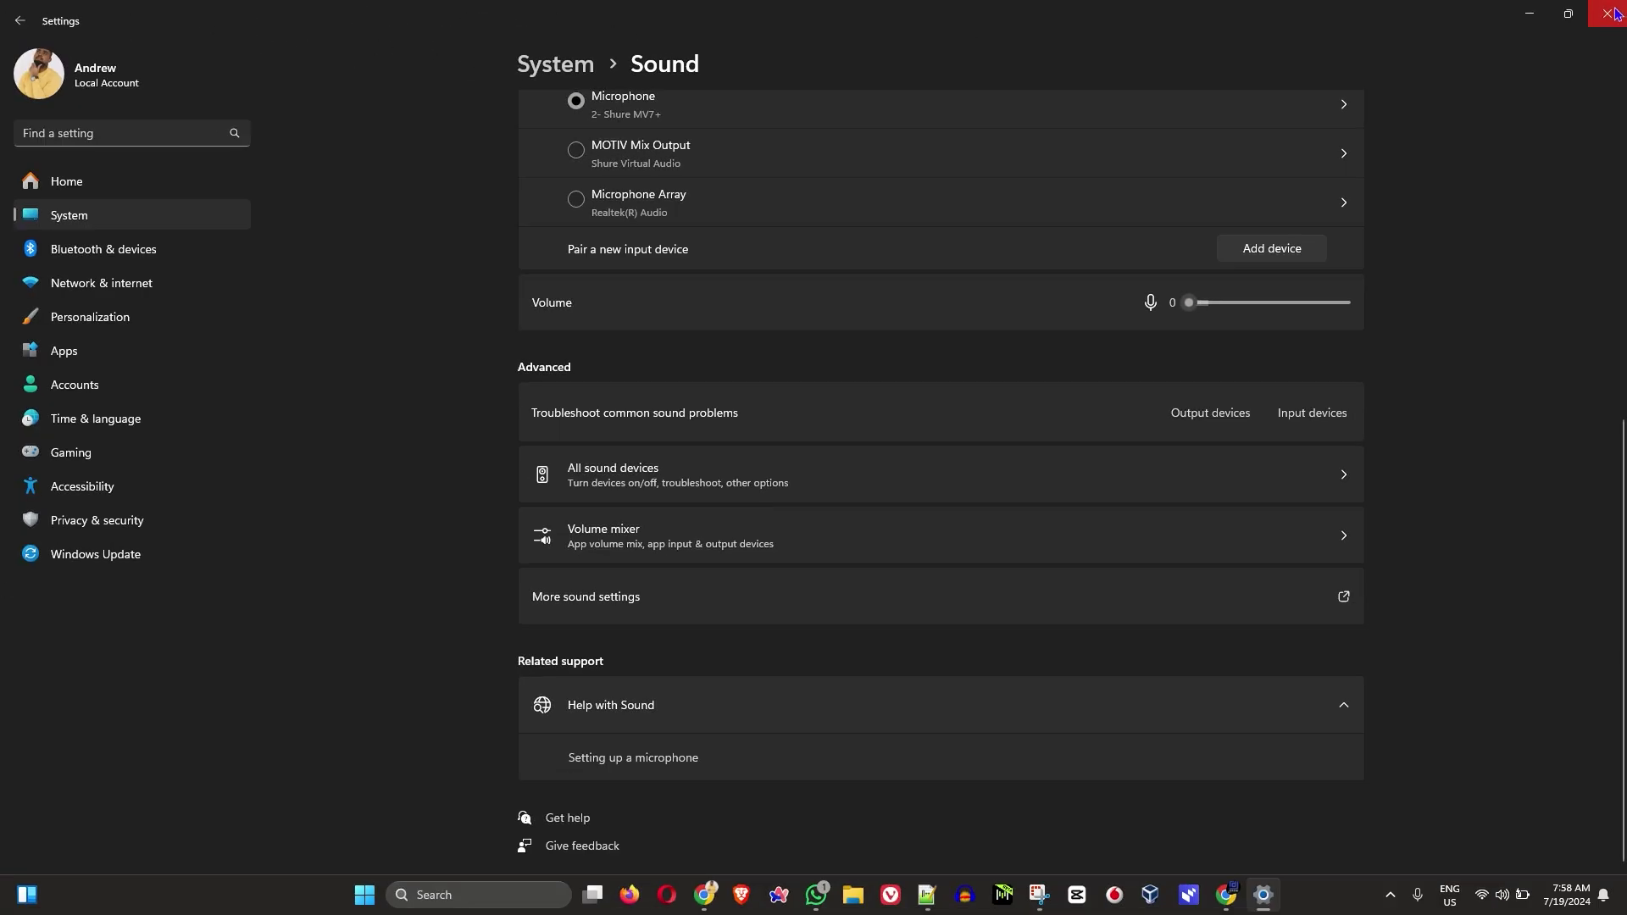
Step: Close Settings, search 'troun' and go to Troubleshoot > Other troubleshooters
left_click(1610, 13)
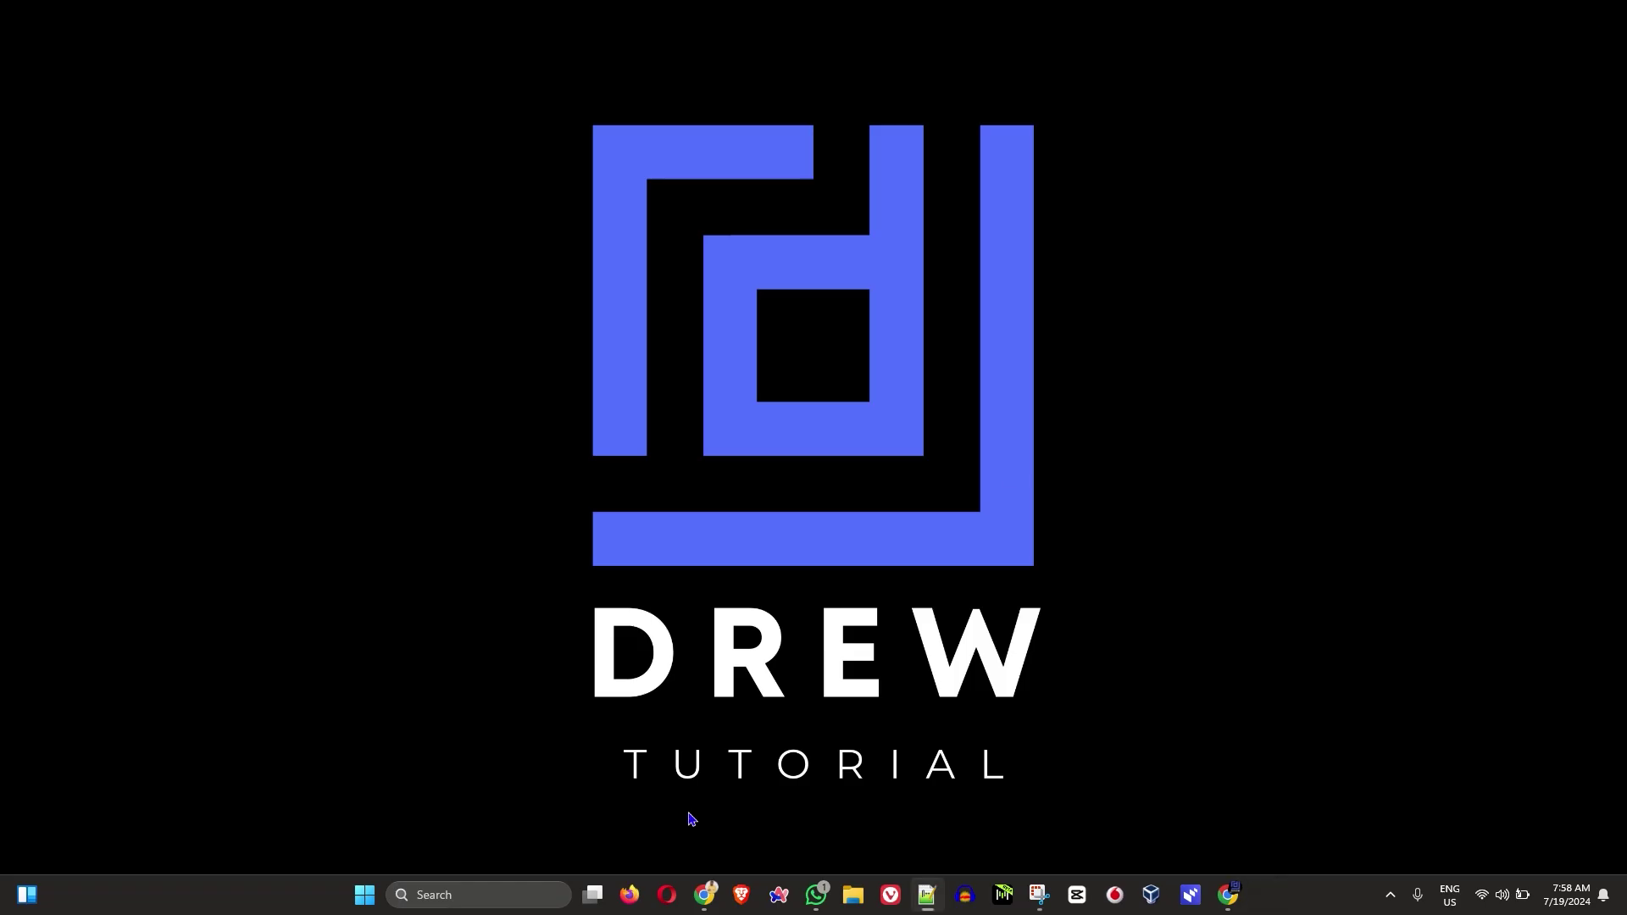
key("super")
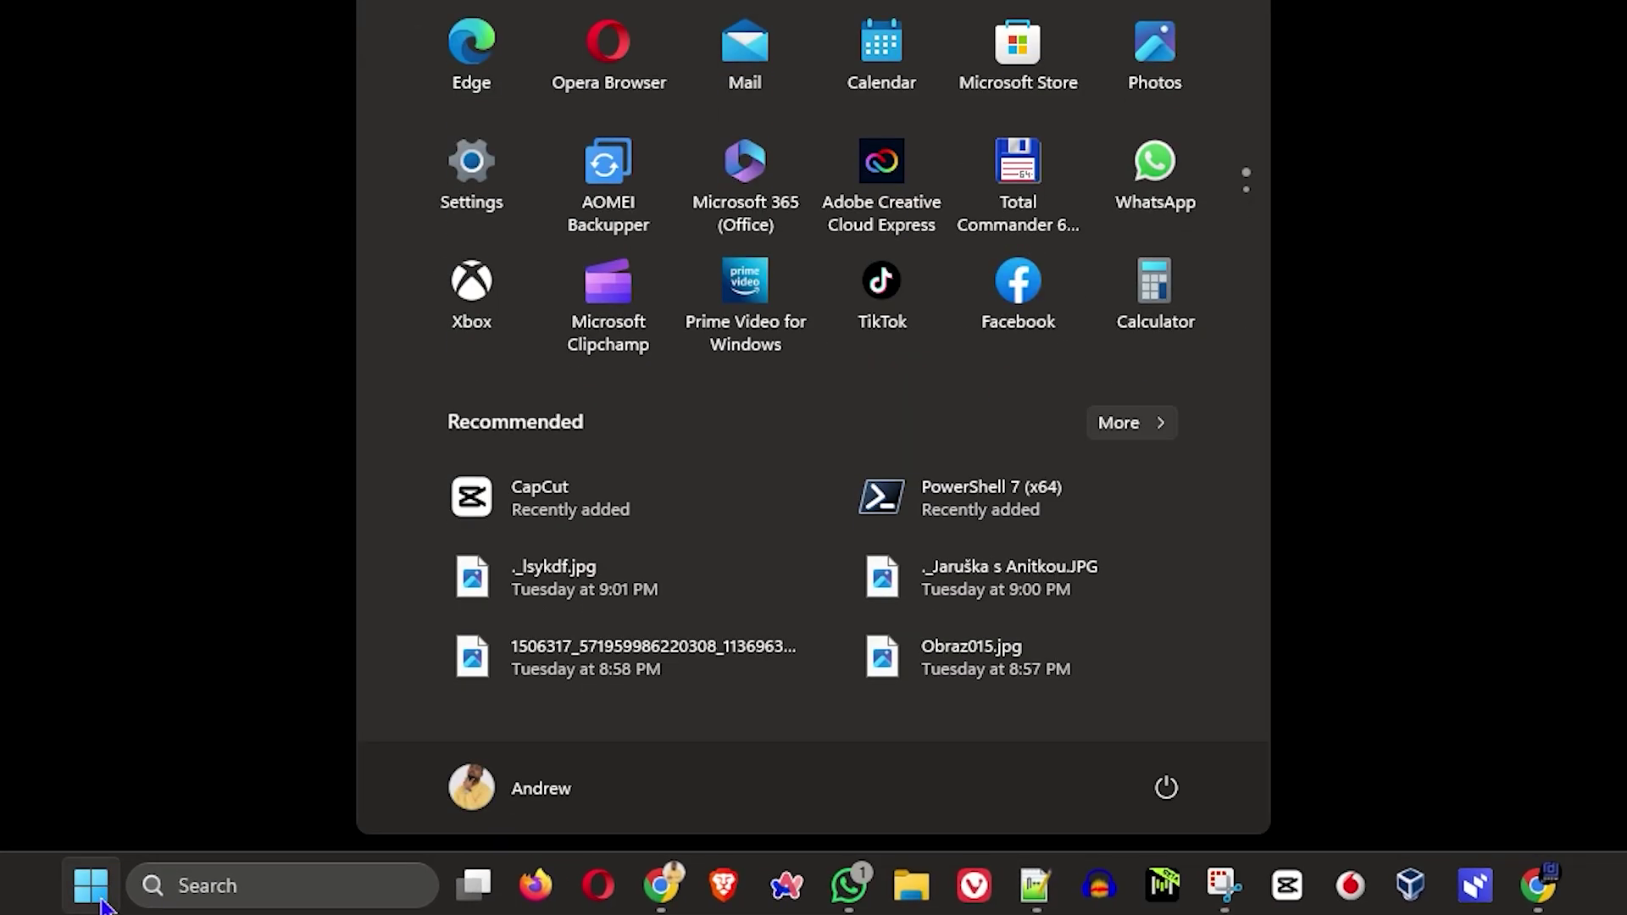
type("troun")
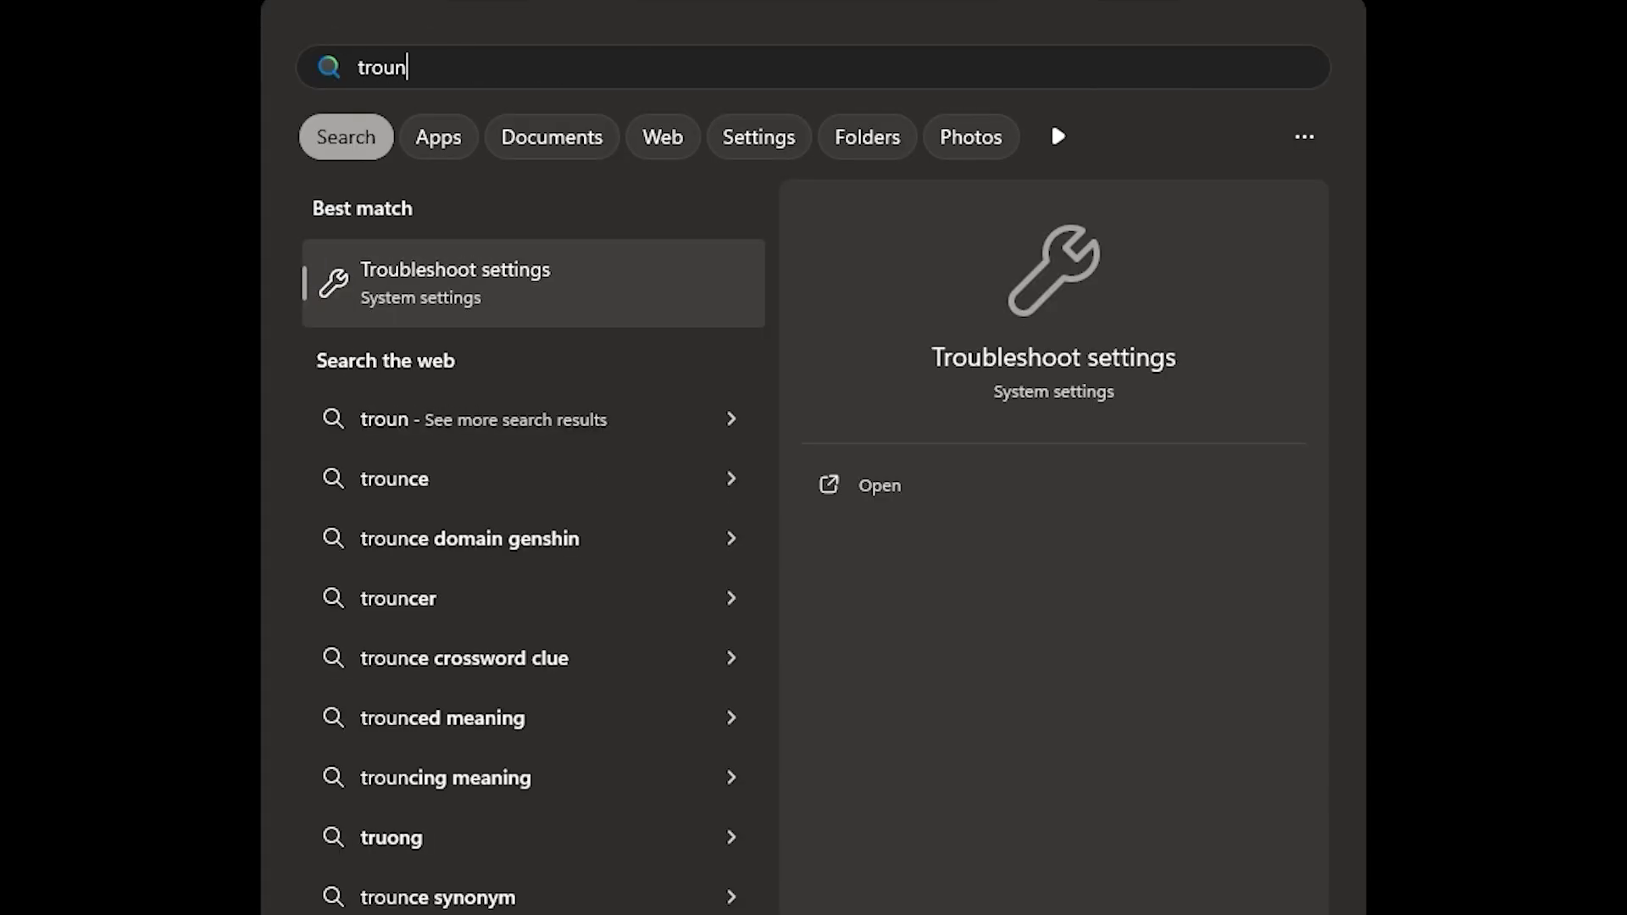
left_click(439, 305)
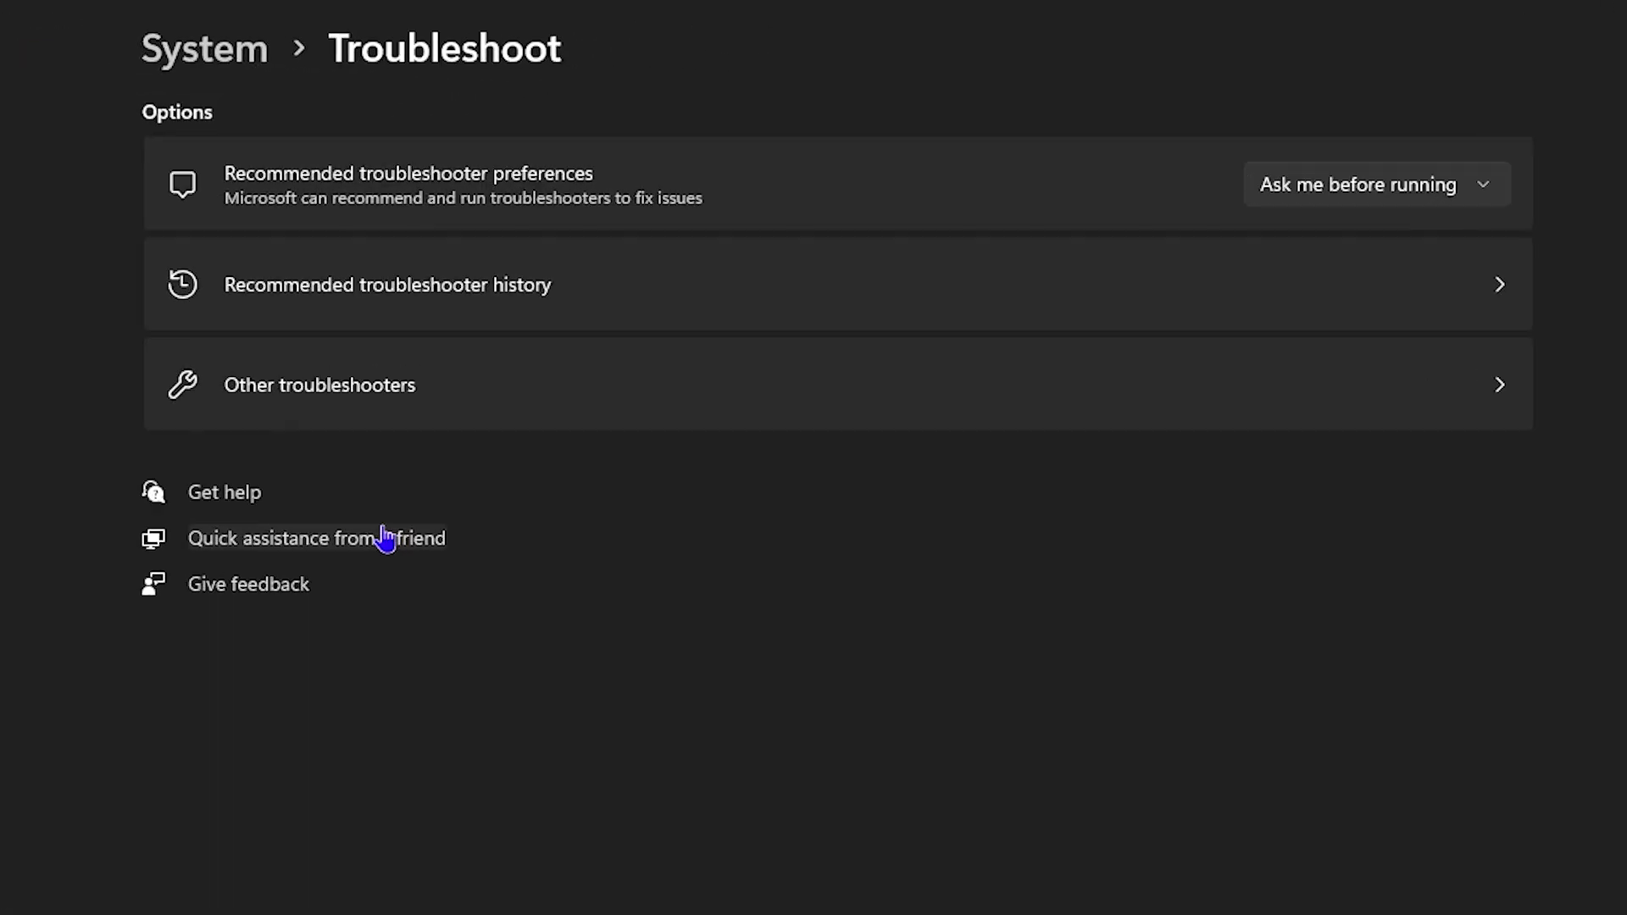
left_click(509, 398)
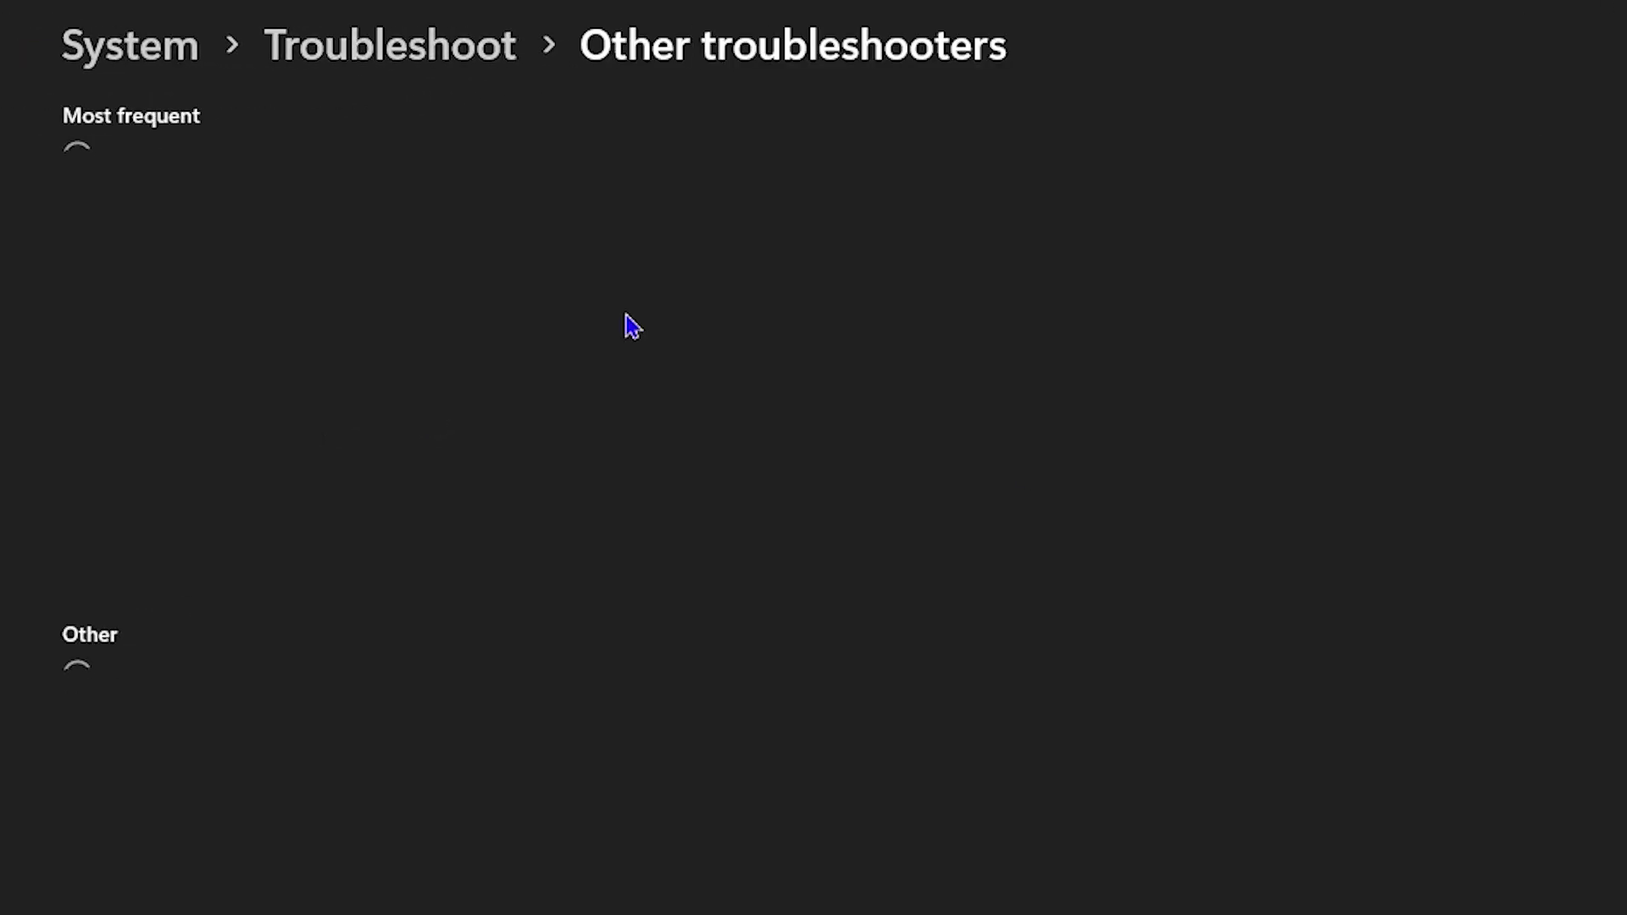